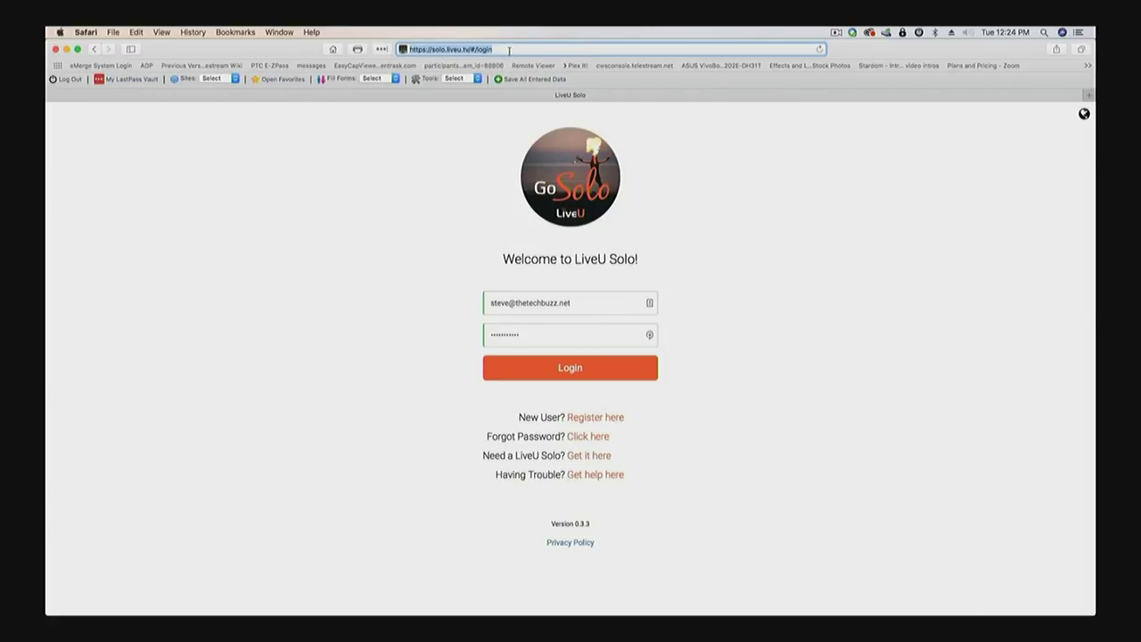
# Step: Log in to LiveU Solo with the filled-in credentials, declining to save them, and refresh the Solo Units list
pyautogui.click(589, 374)
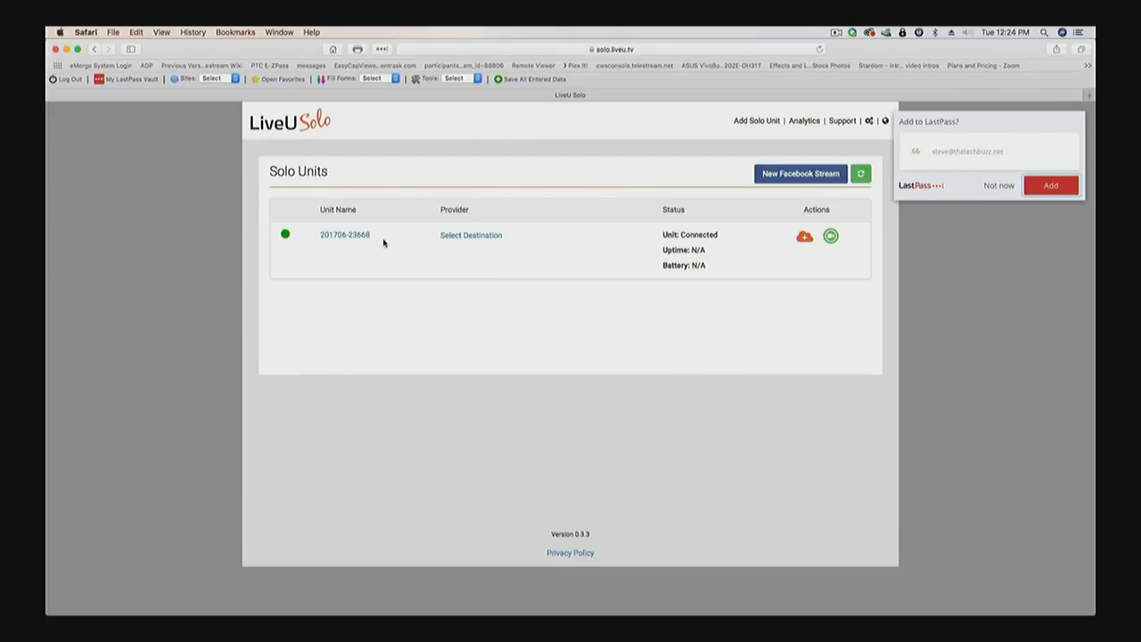
pyautogui.click(1000, 185)
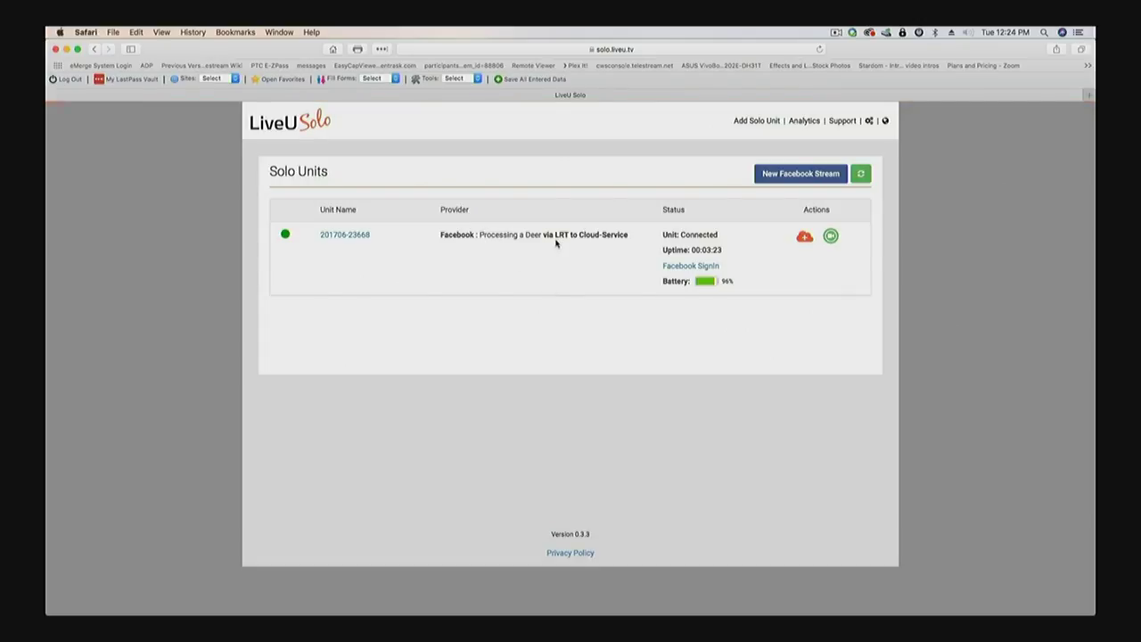
pyautogui.click(860, 176)
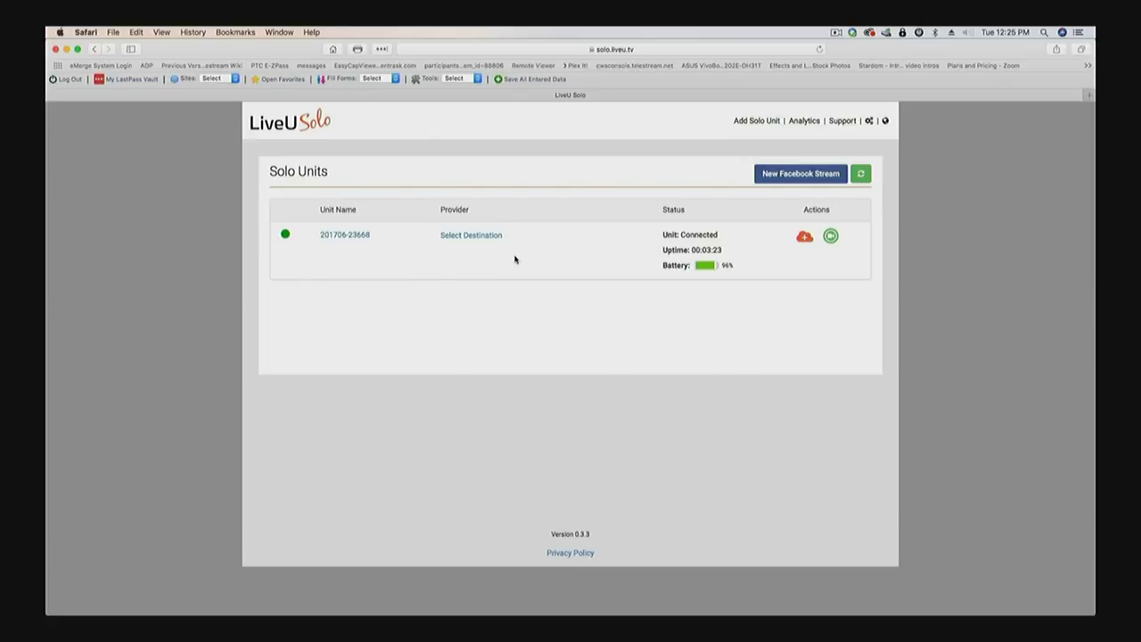
pyautogui.rightClick(568, 247)
pyautogui.click(746, 241)
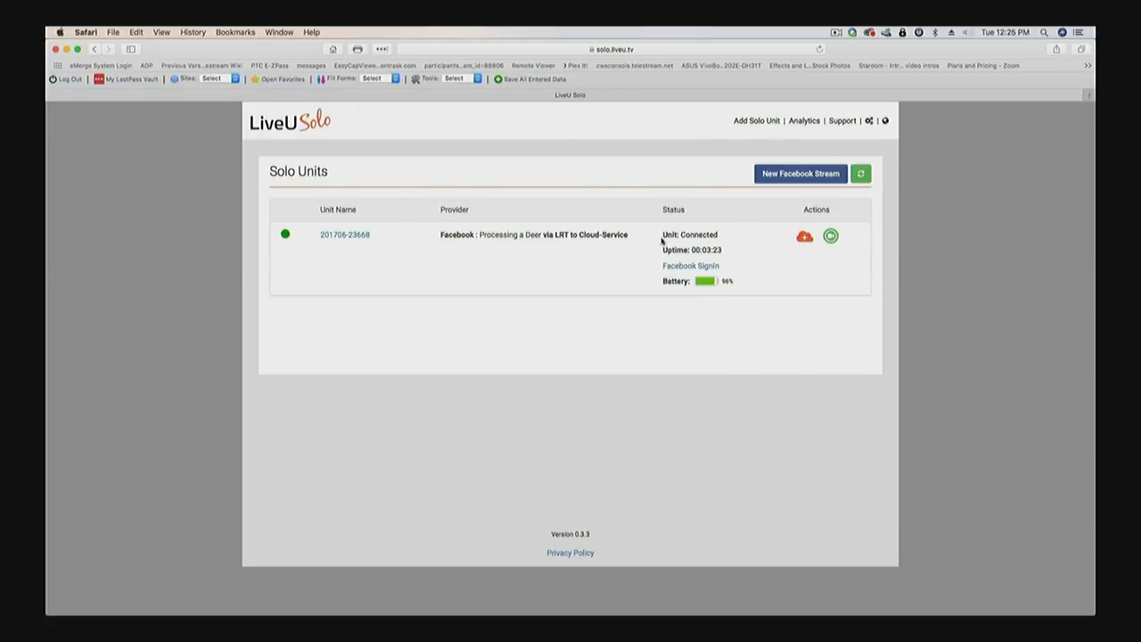
pyautogui.moveTo(662, 235); pyautogui.dragTo(686, 251)
# Step: Review the one-touch, additional and saved streaming destinations offered for the Solo unit, and return to the Solo Units list
pyautogui.click(805, 239)
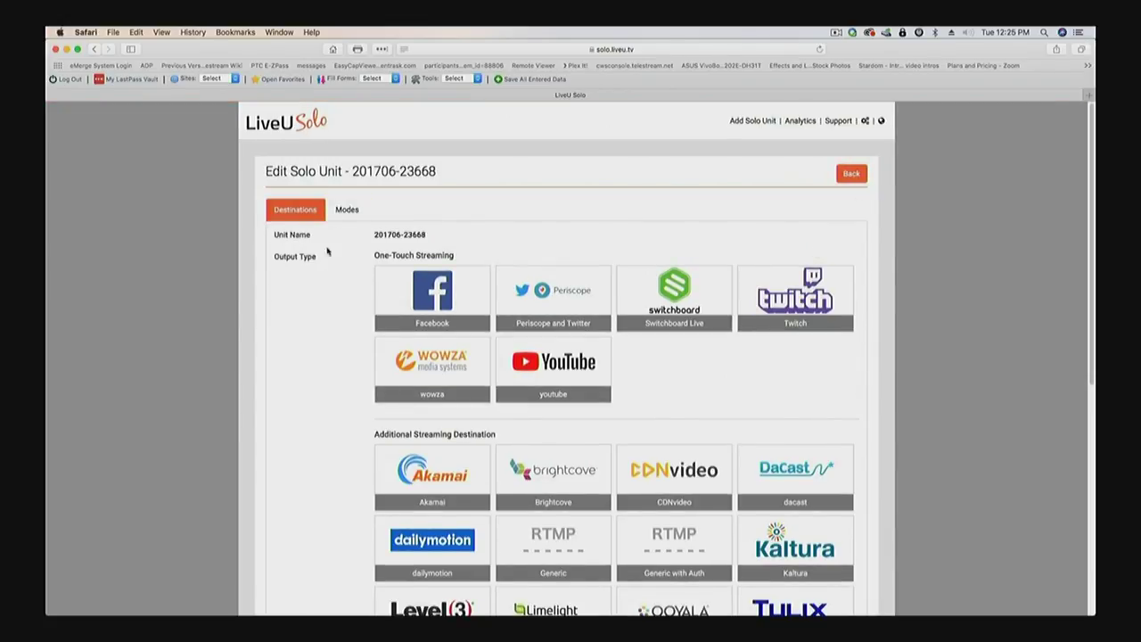
pyautogui.scroll(-1, 309, 341)
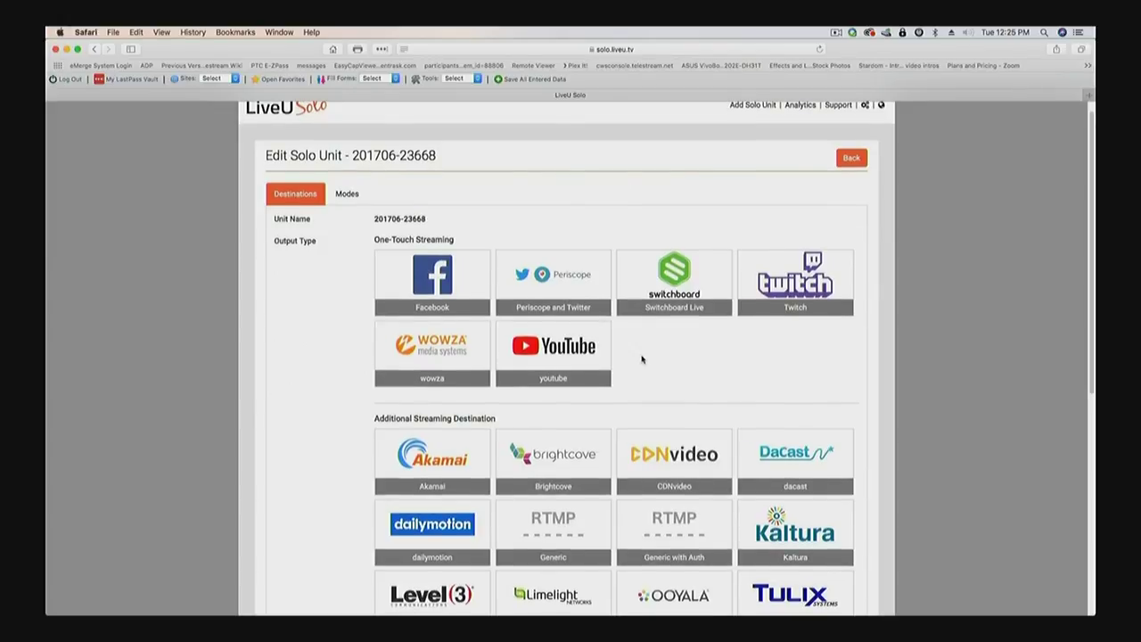
pyautogui.scroll(-5, 641, 359)
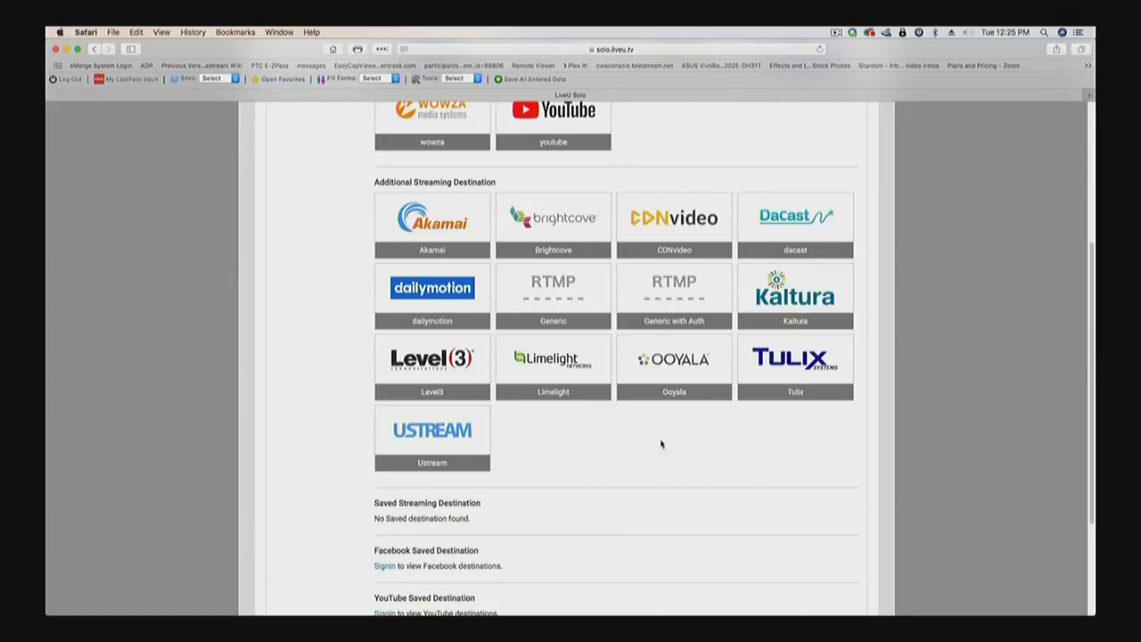
pyautogui.scroll(-4, 648, 444)
pyautogui.scroll(10, 650, 439)
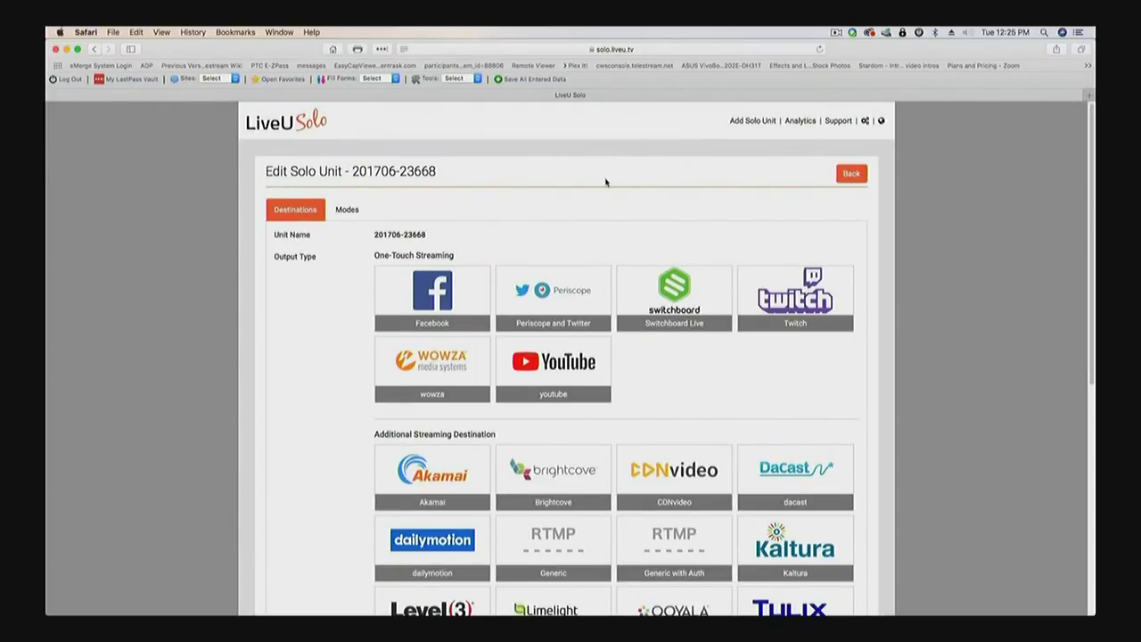
pyautogui.click(852, 174)
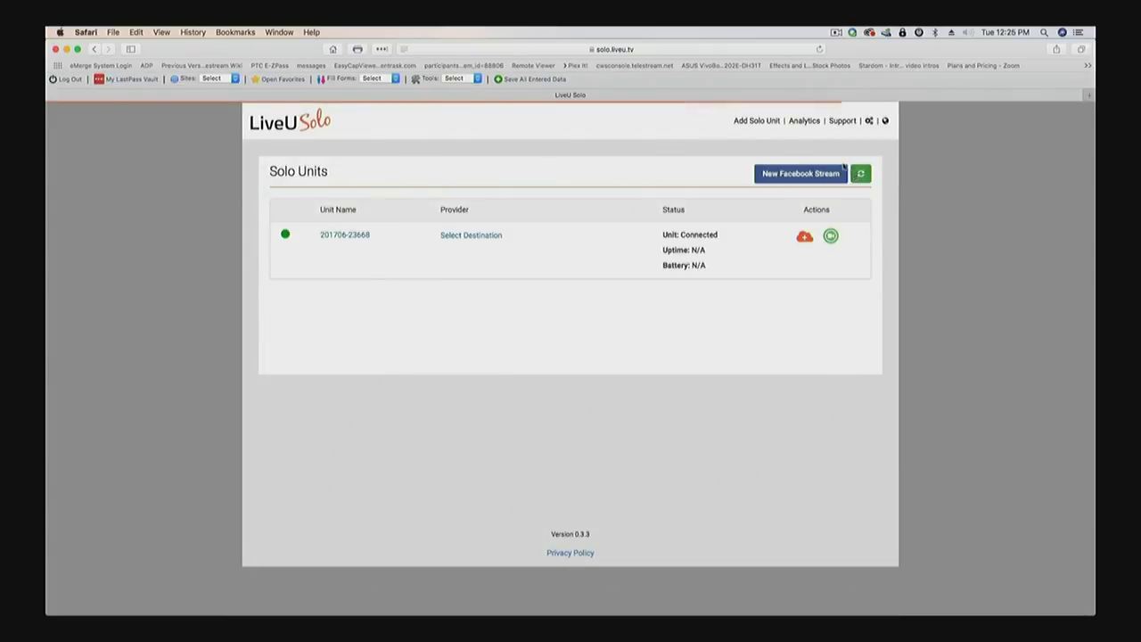
# Step: Create a new Facebook stream with the connected account, titled "LiveU Review" and described as "This is a live review of the LiveU Solo"
pyautogui.click(767, 175)
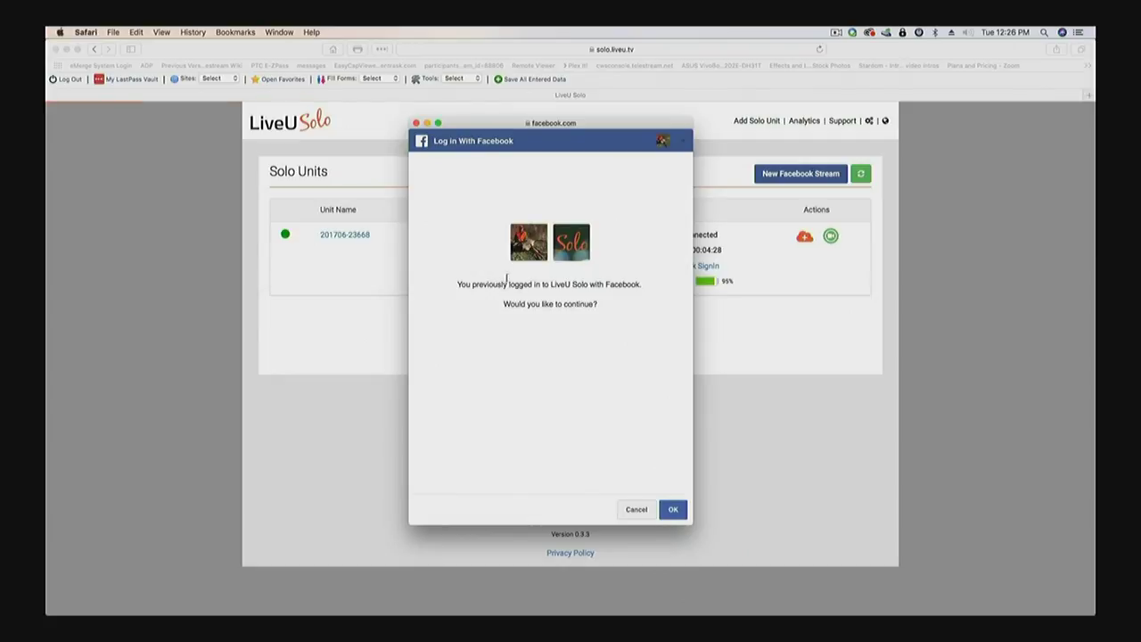
pyautogui.click(673, 509)
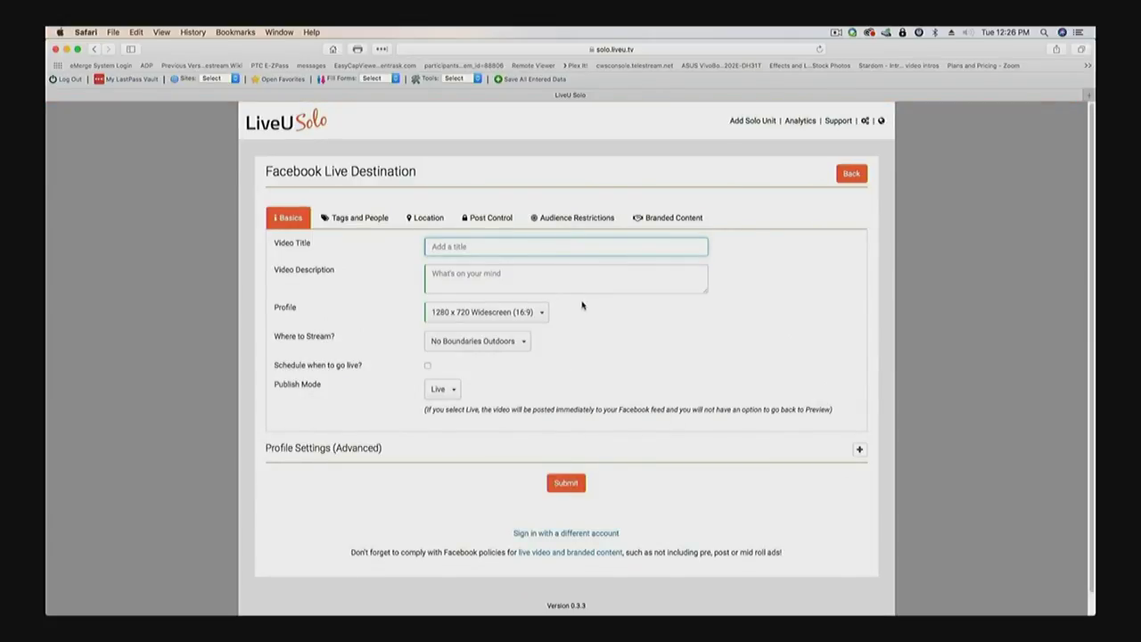
pyautogui.write('LiveU Revie')
pyautogui.press('Tab')
pyautogui.write('This is a live review of the LiveU')
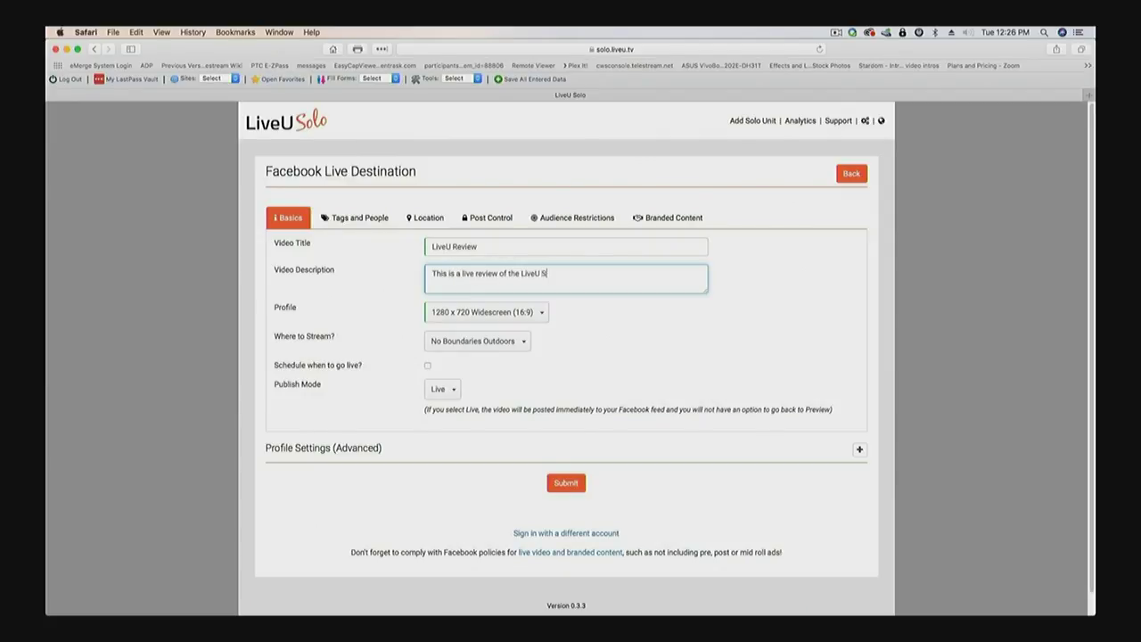
# Step: Examine the available profile resolutions and the Facebook pages and groups to stream to, without changing either selection
pyautogui.click(535, 314)
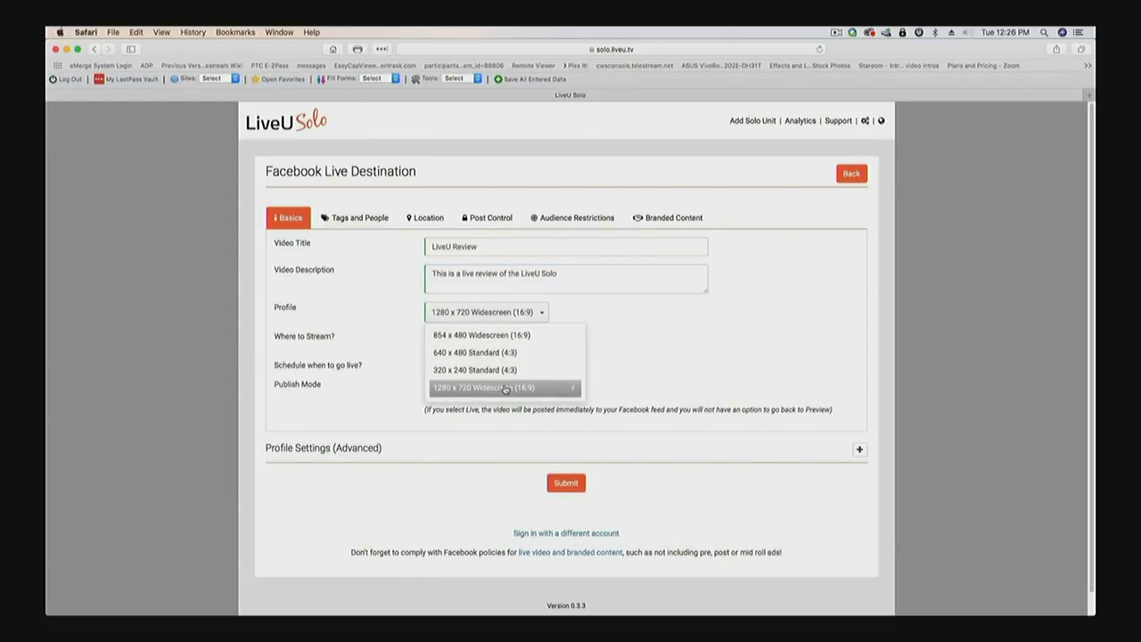
pyautogui.click(740, 340)
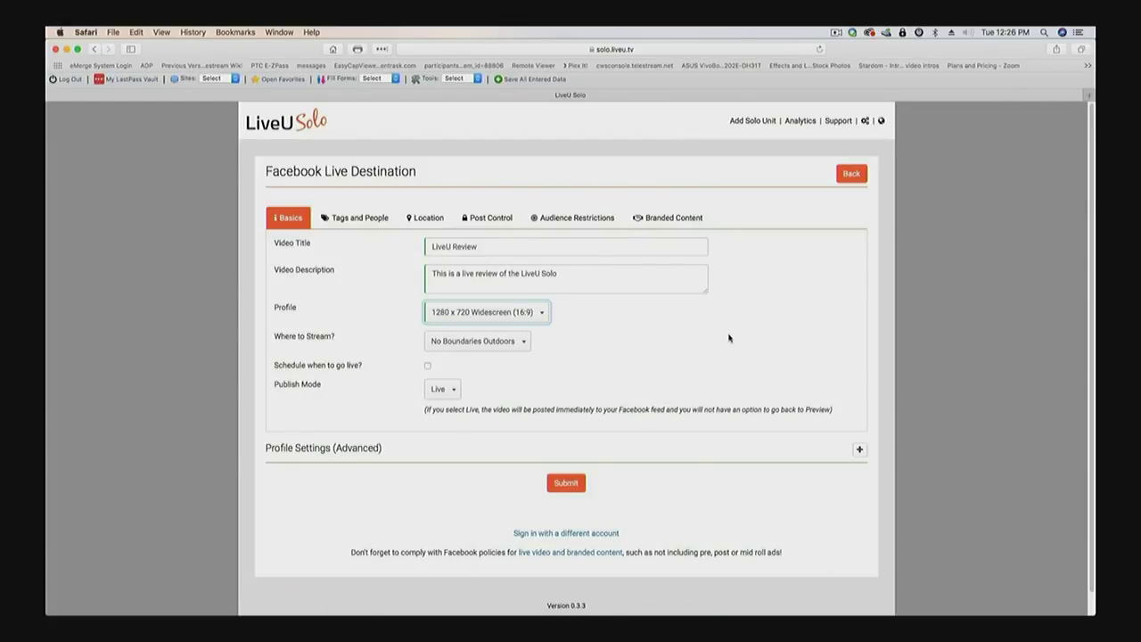
pyautogui.click(521, 342)
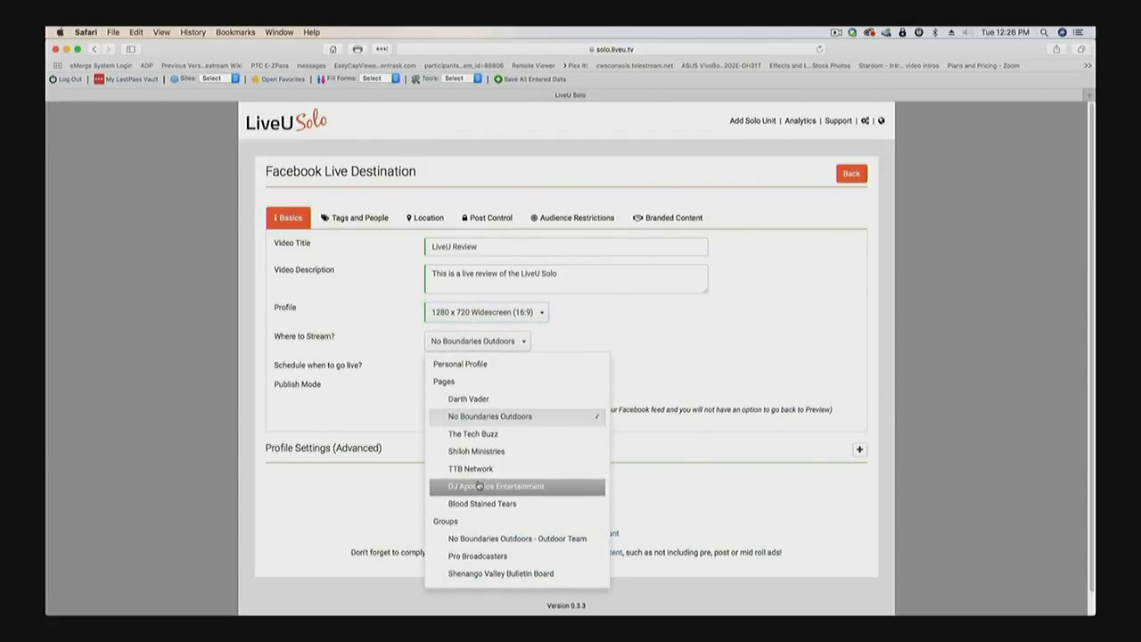
pyautogui.click(730, 373)
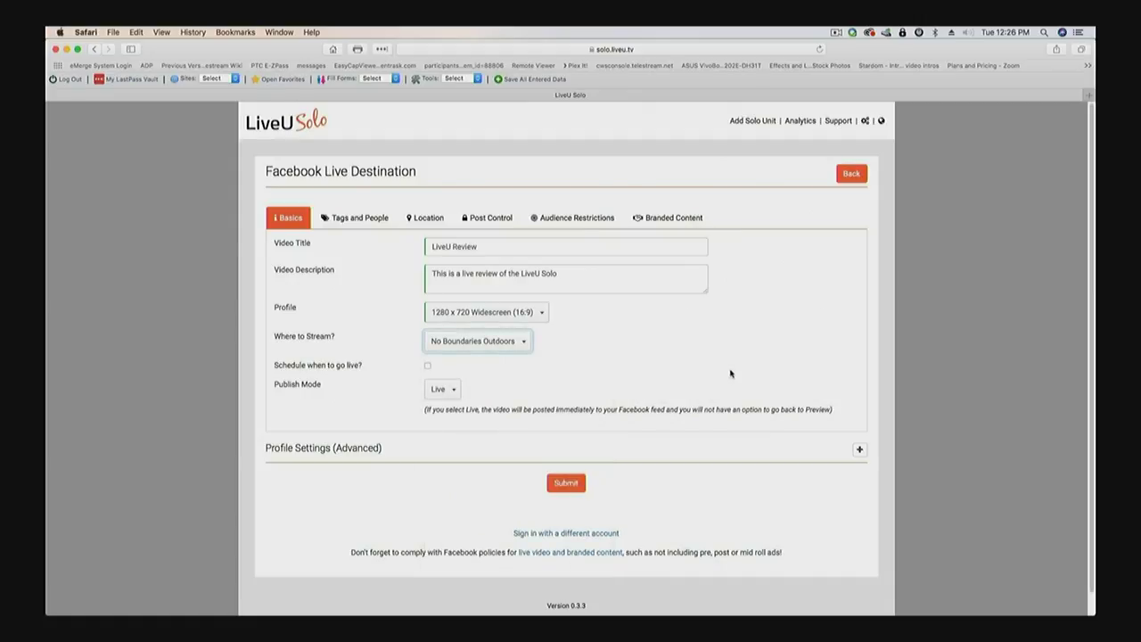
# Step: Schedule the Facebook stream to go live on Dec 5, 2017 at 1:00 PM
pyautogui.click(427, 366)
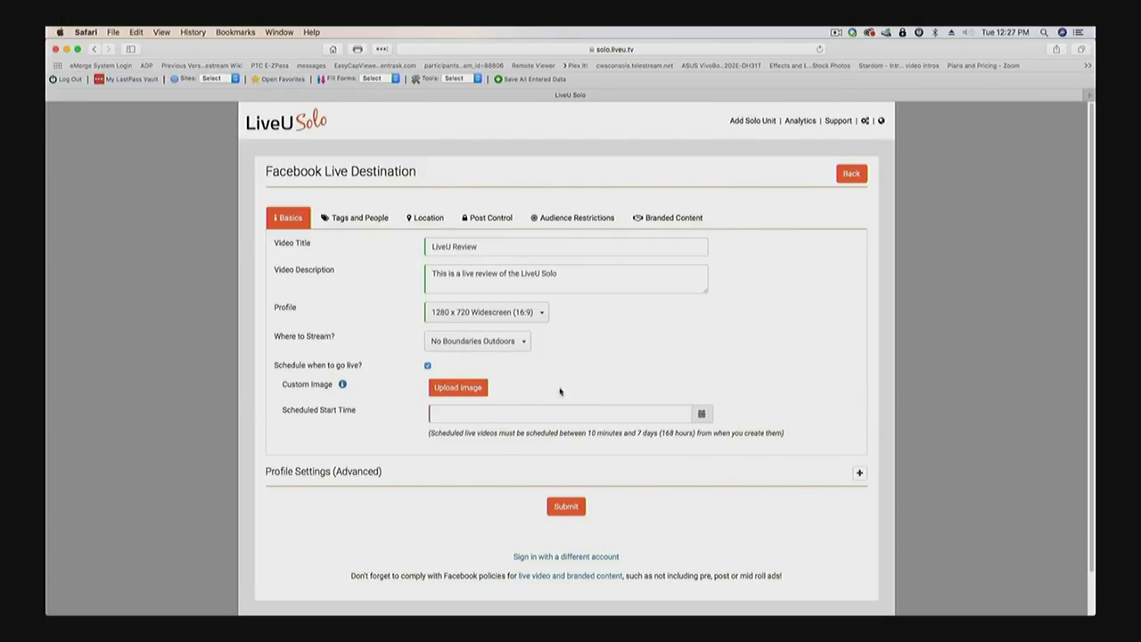
pyautogui.click(704, 415)
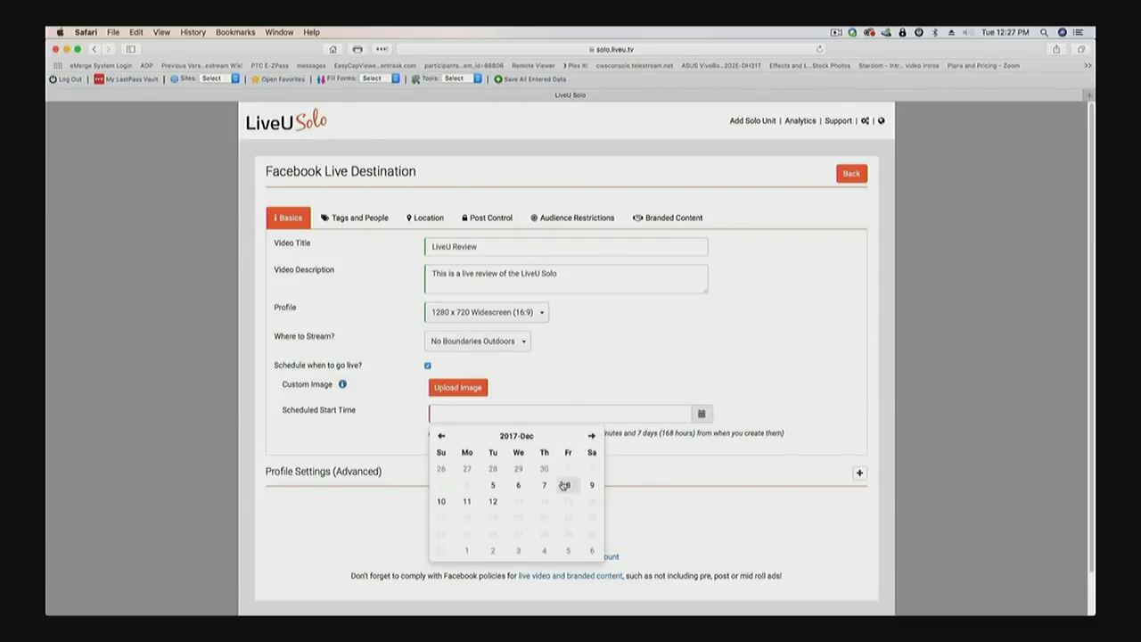
pyautogui.click(492, 486)
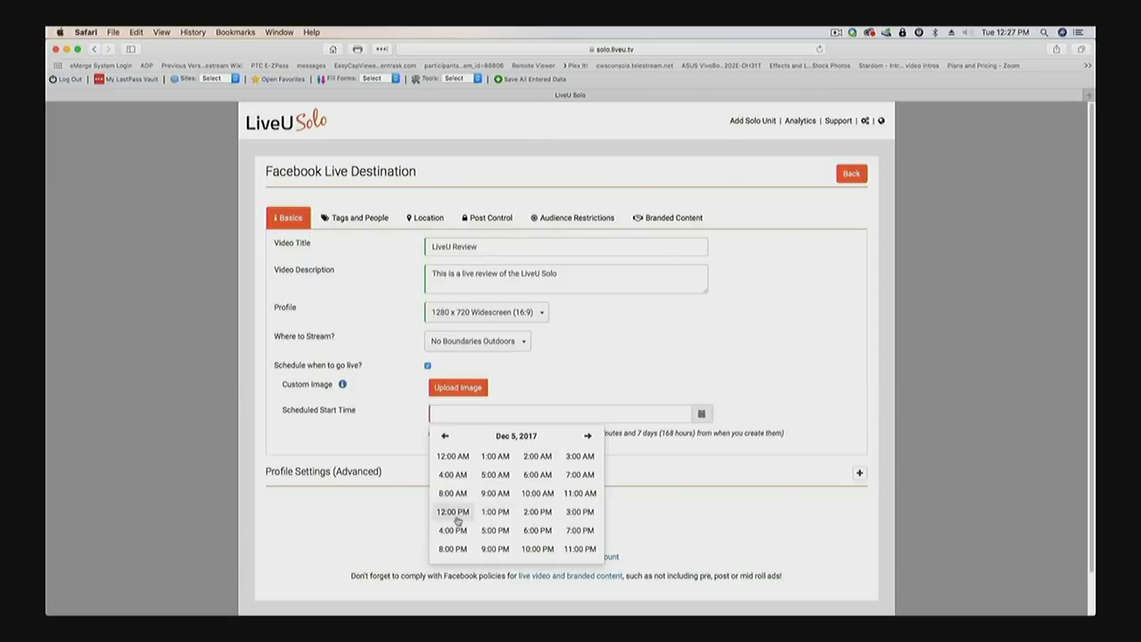
pyautogui.click(496, 513)
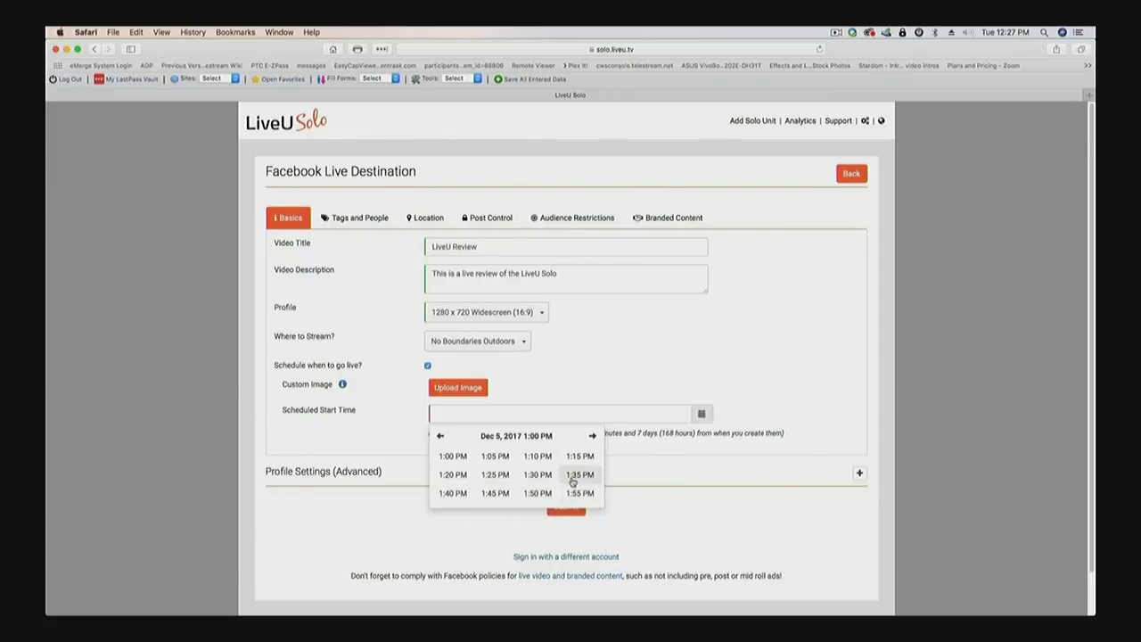
pyautogui.click(452, 457)
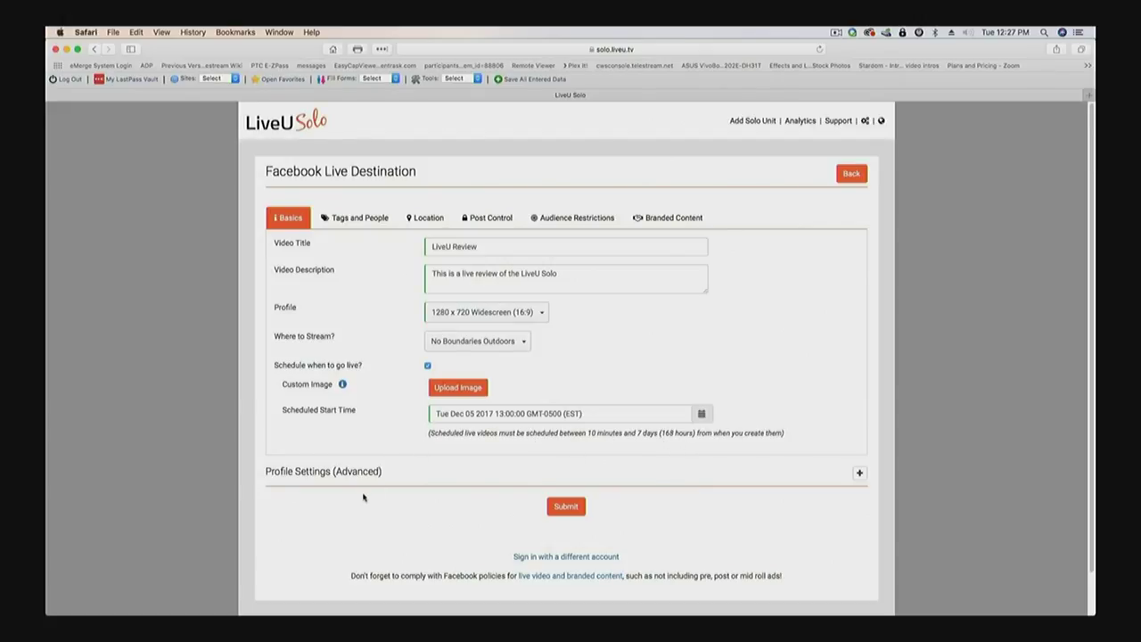
# Step: Expand the advanced profile settings for review and submit the scheduled Facebook stream
pyautogui.click(858, 474)
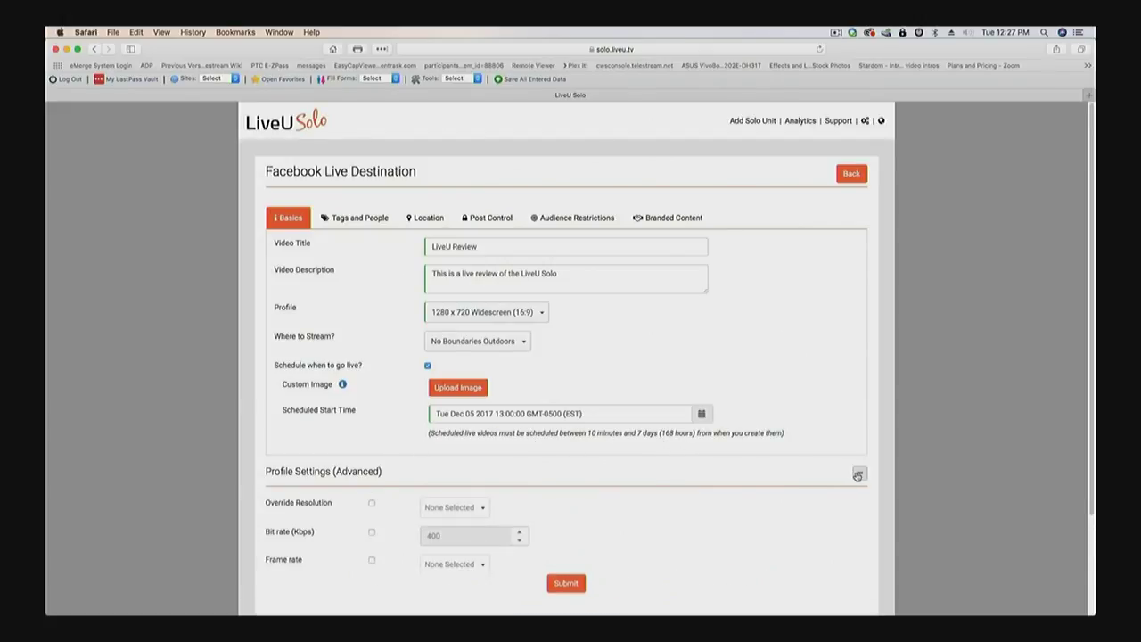
pyautogui.scroll(-3, 718, 486)
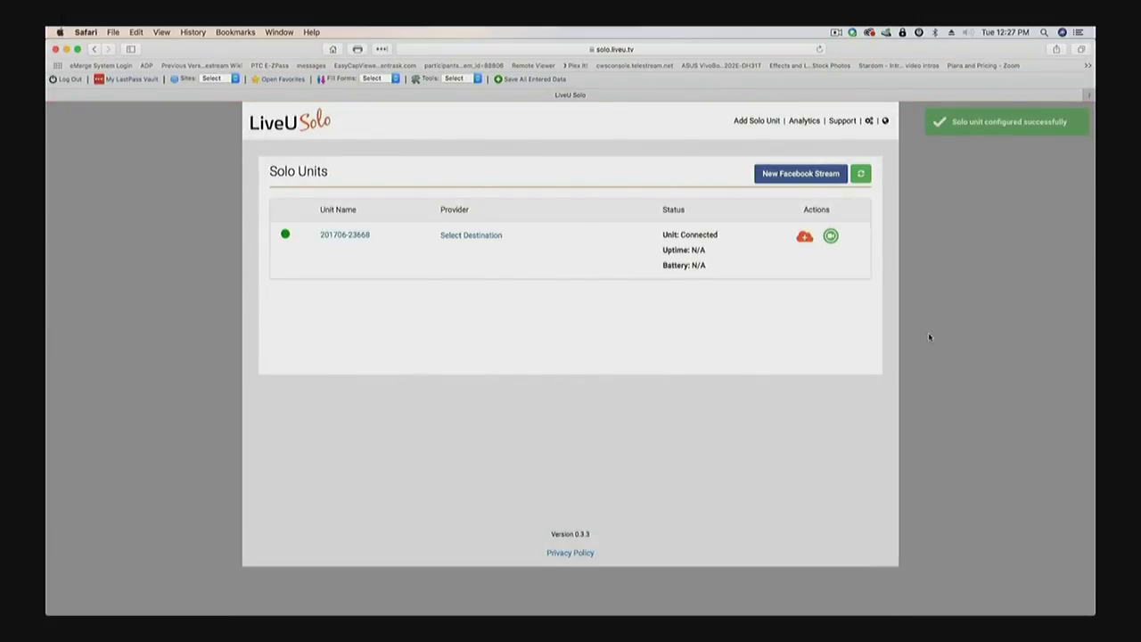
# Step: Open facebook.com in a new browser tab and check the account notifications for the scheduled live video
pyautogui.click(1089, 95)
pyautogui.write('facebook.com')
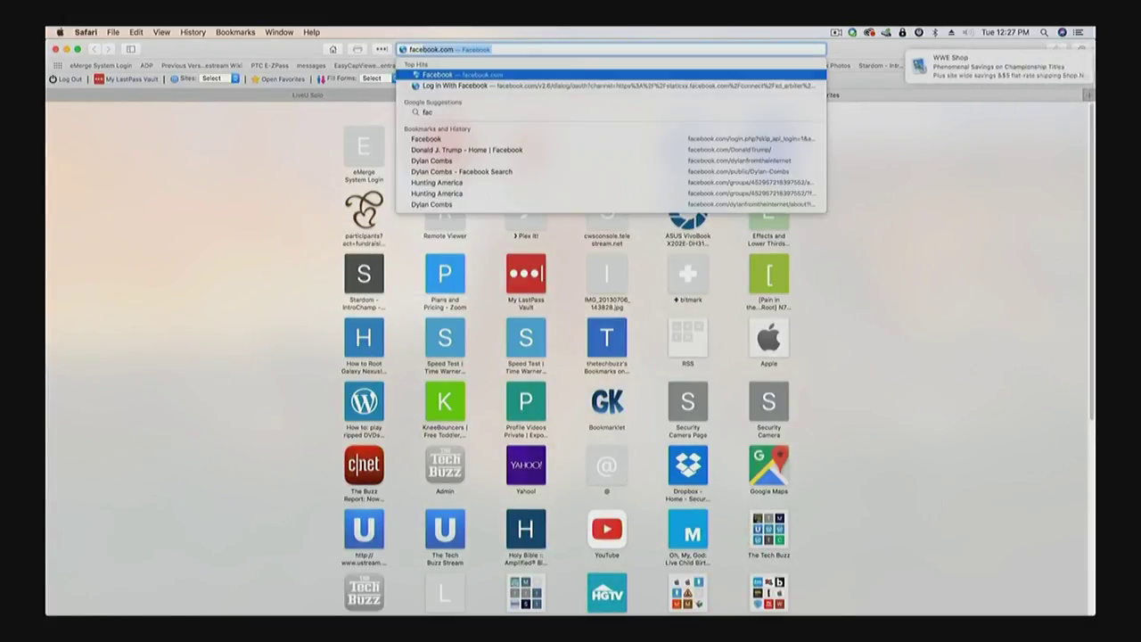
pyautogui.press('Return')
pyautogui.click(1063, 58)
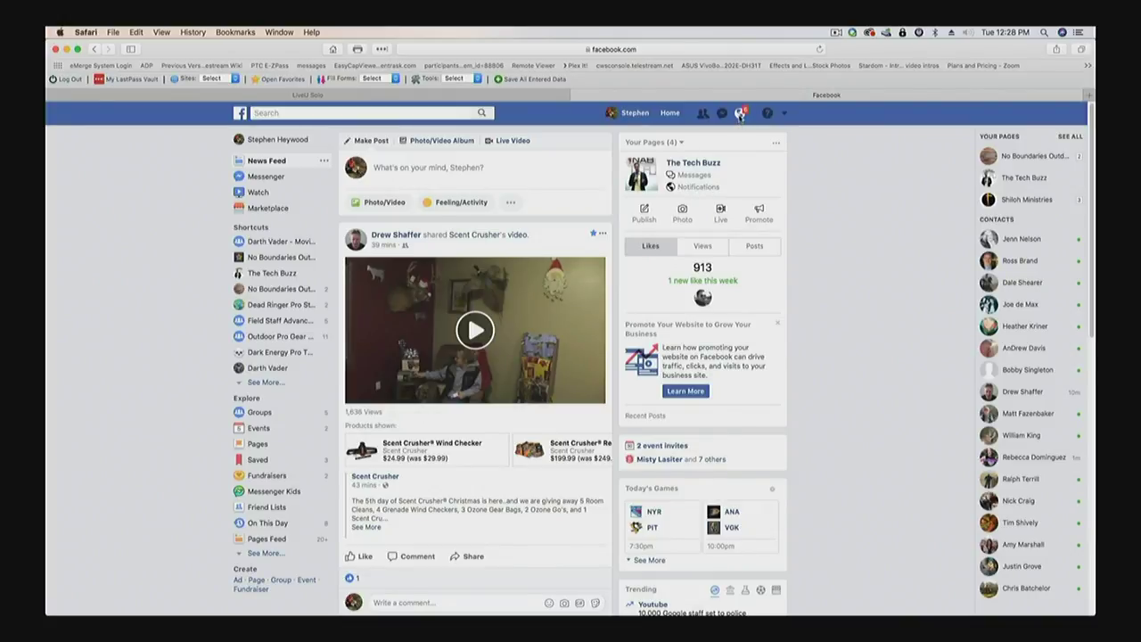
pyautogui.click(739, 114)
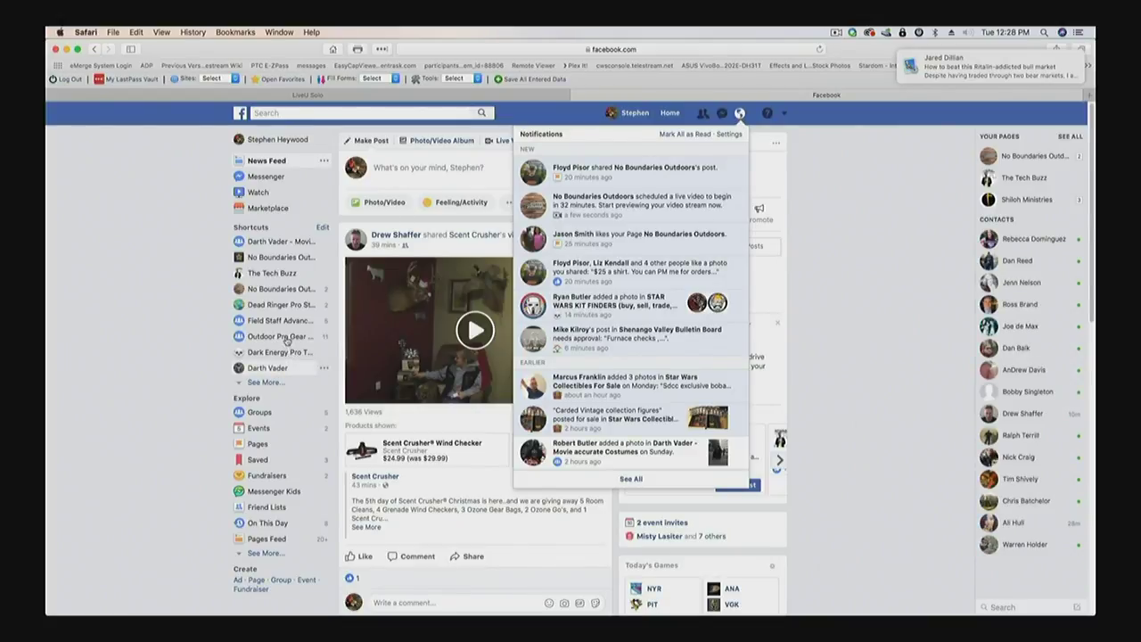
# Step: Open the No Boundaries Outdoors page, check its notifications, and find the scheduled live post published by LiveU Solo
pyautogui.click(281, 288)
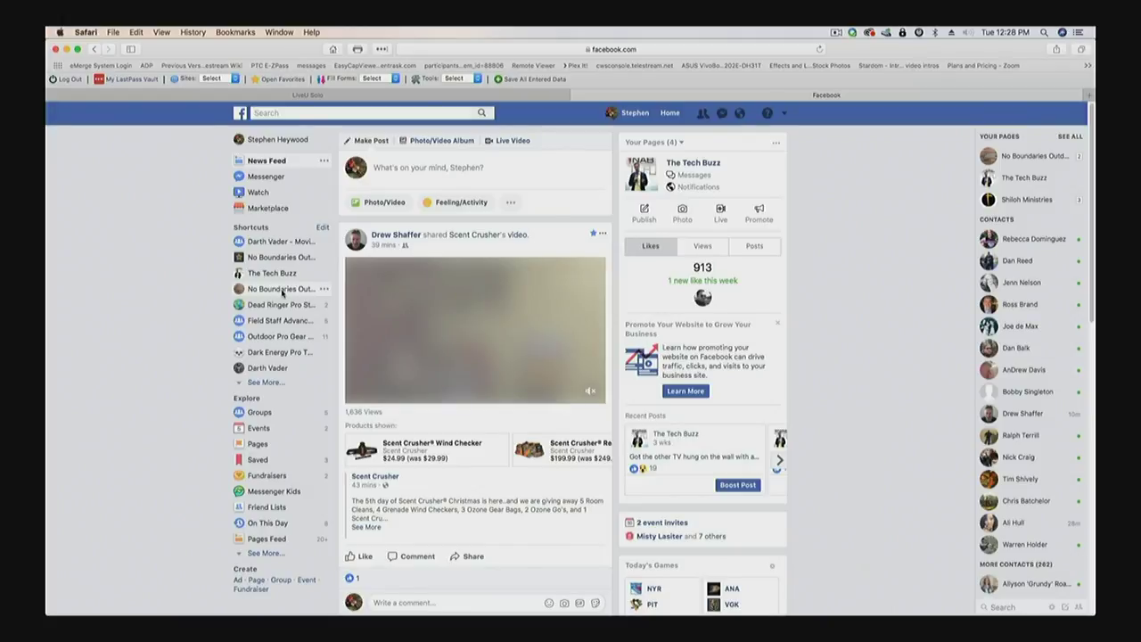
pyautogui.click(281, 290)
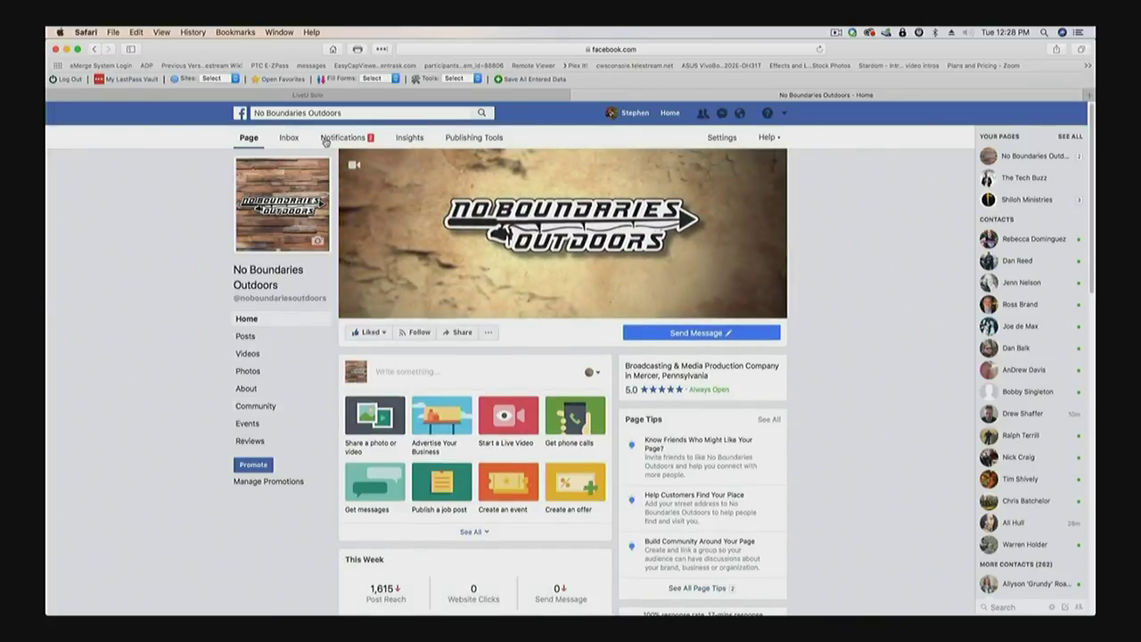
pyautogui.click(343, 139)
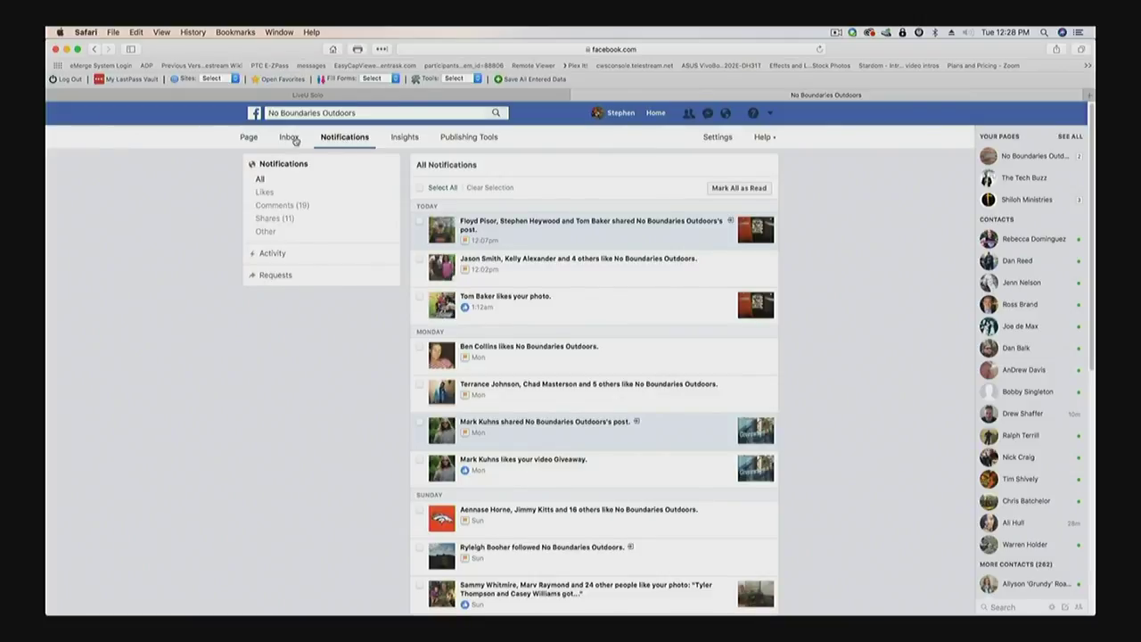
pyautogui.click(249, 138)
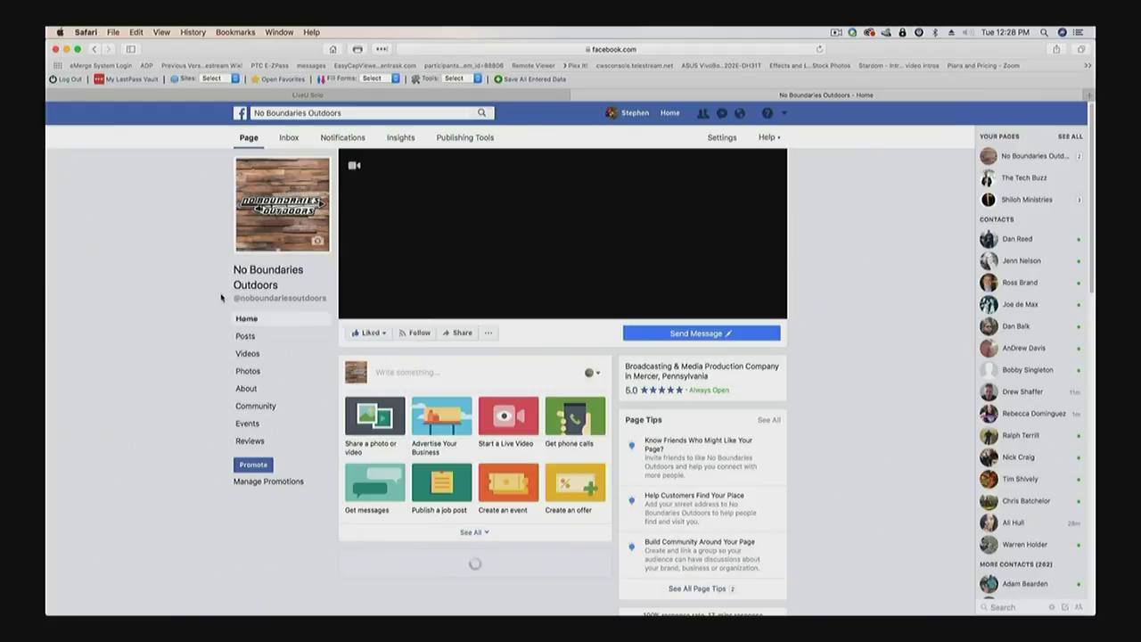
pyautogui.scroll(-10, 216, 298)
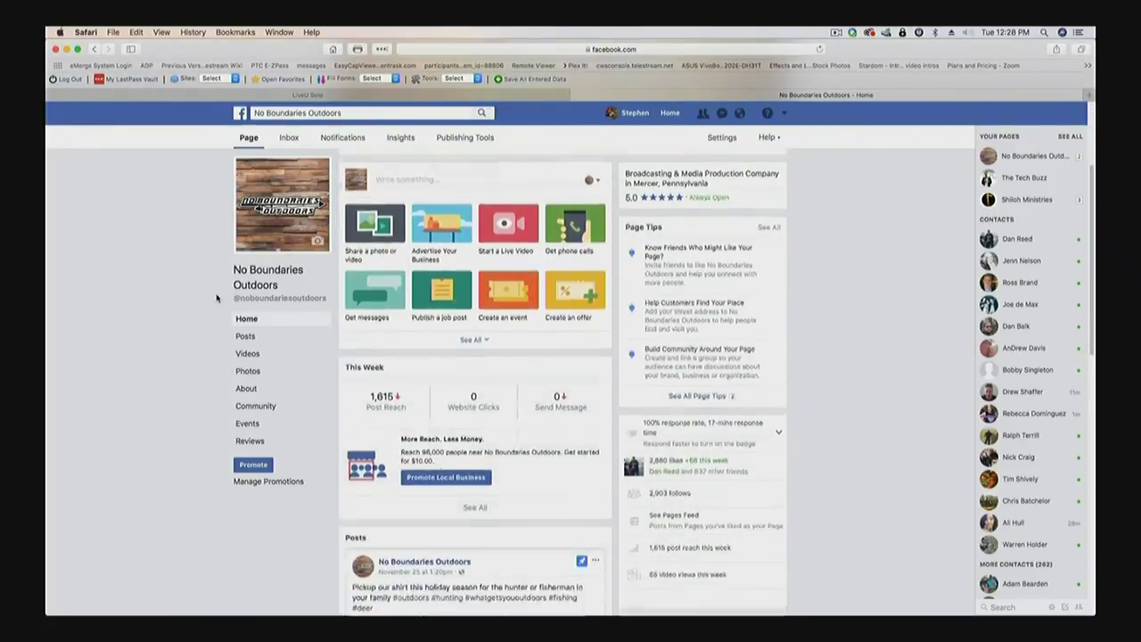
pyautogui.scroll(-5, 216, 299)
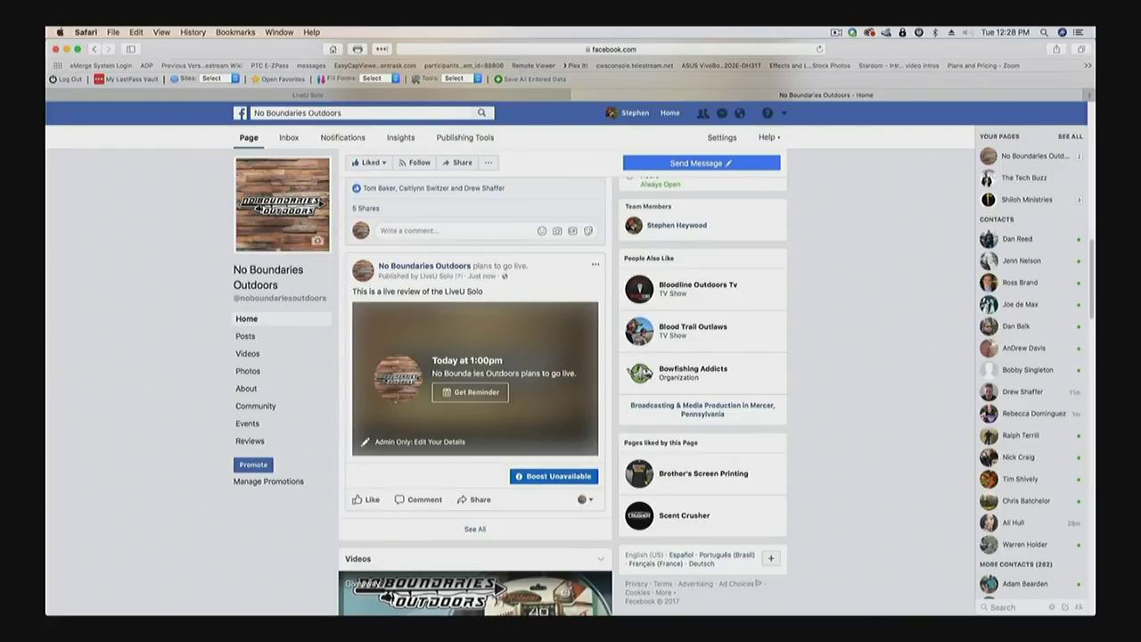
pyautogui.scroll(-1, 511, 275)
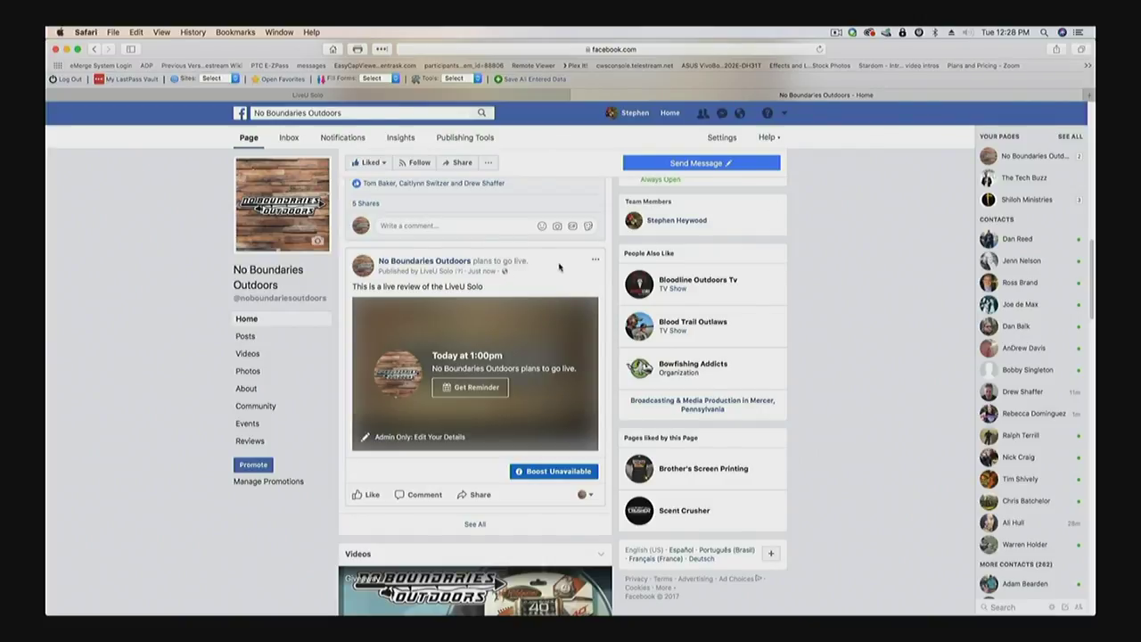
# Step: Delete the scheduled LiveU Solo live post from the No Boundaries Outdoors page and confirm the deletion
pyautogui.click(595, 260)
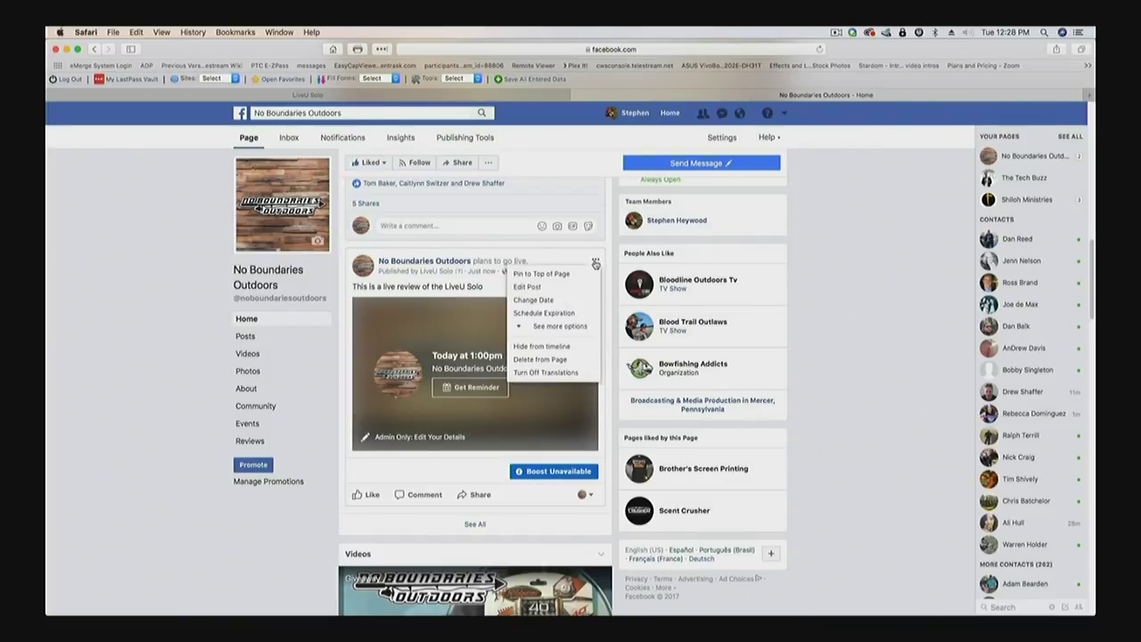
pyautogui.click(539, 359)
pyautogui.click(668, 224)
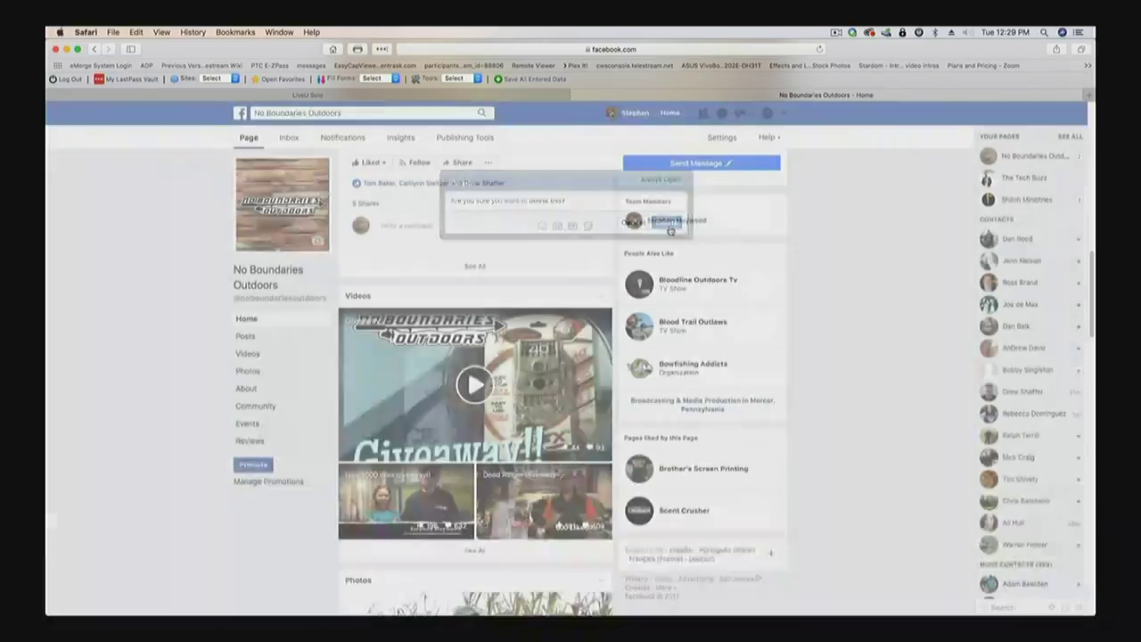
# Step: Check the No Boundaries Outdoors page from the top, close its browser tab and return to the LiveU Solo portal
pyautogui.scroll(-3, 872, 406)
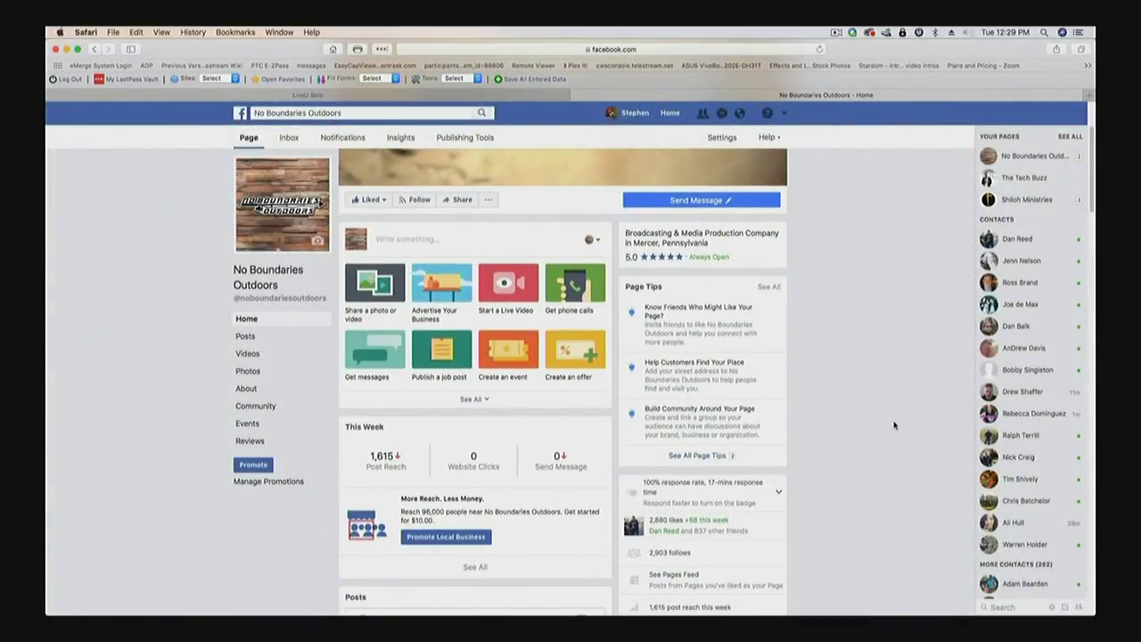
pyautogui.scroll(3, 892, 425)
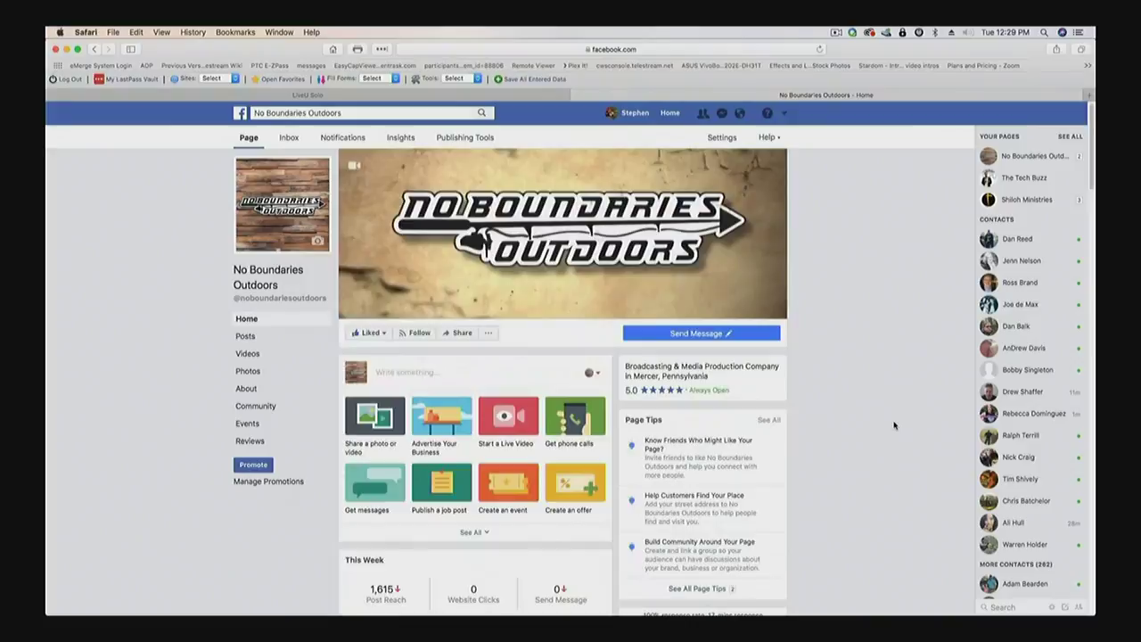
pyautogui.click(579, 94)
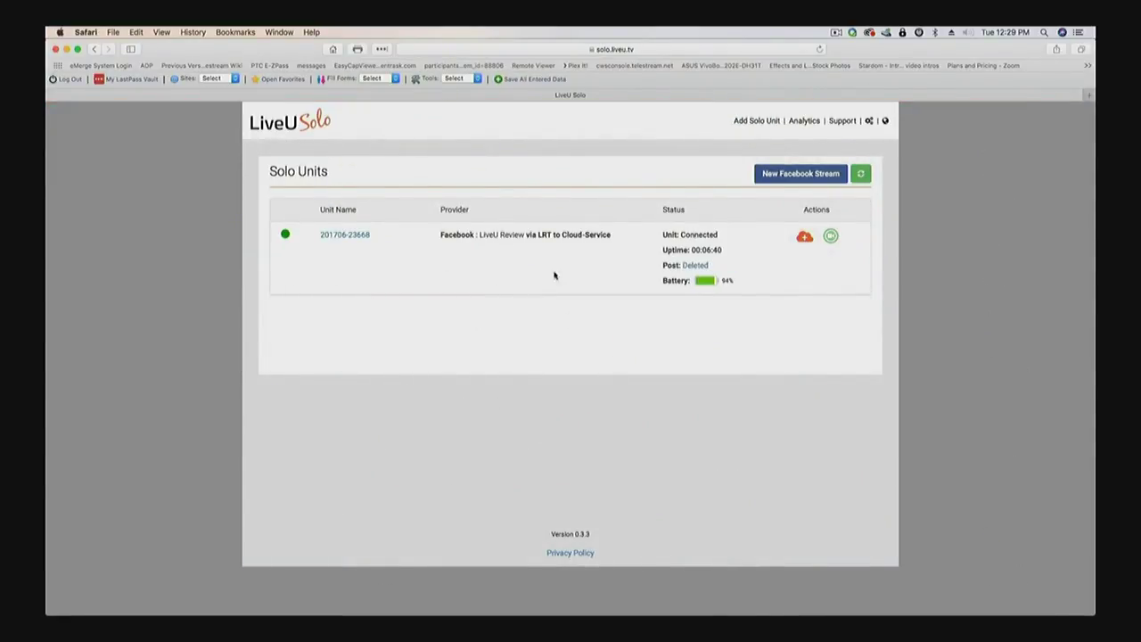
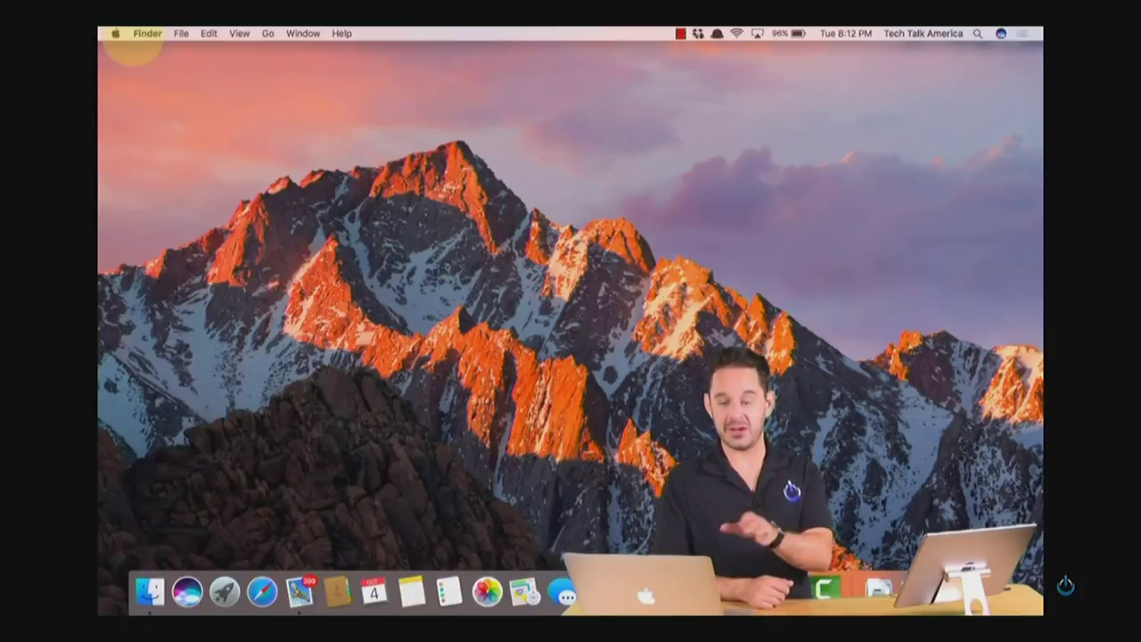
# Step: Open the Finder preferences and show the General settings
pyautogui.click(142, 34)
pyautogui.click(138, 34)
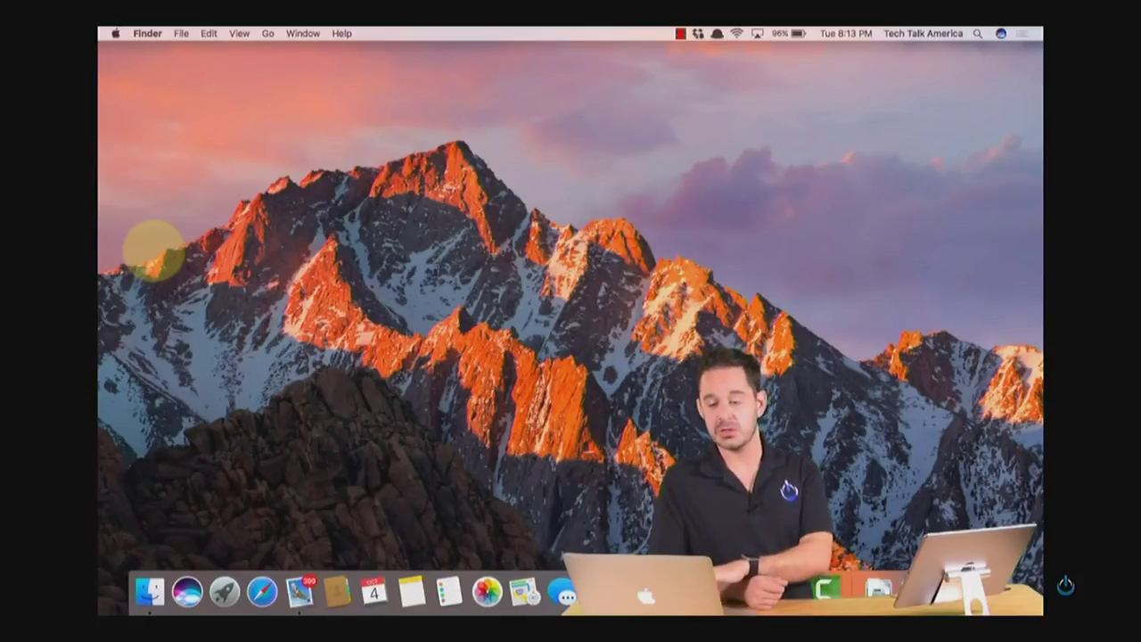
pyautogui.click(134, 34)
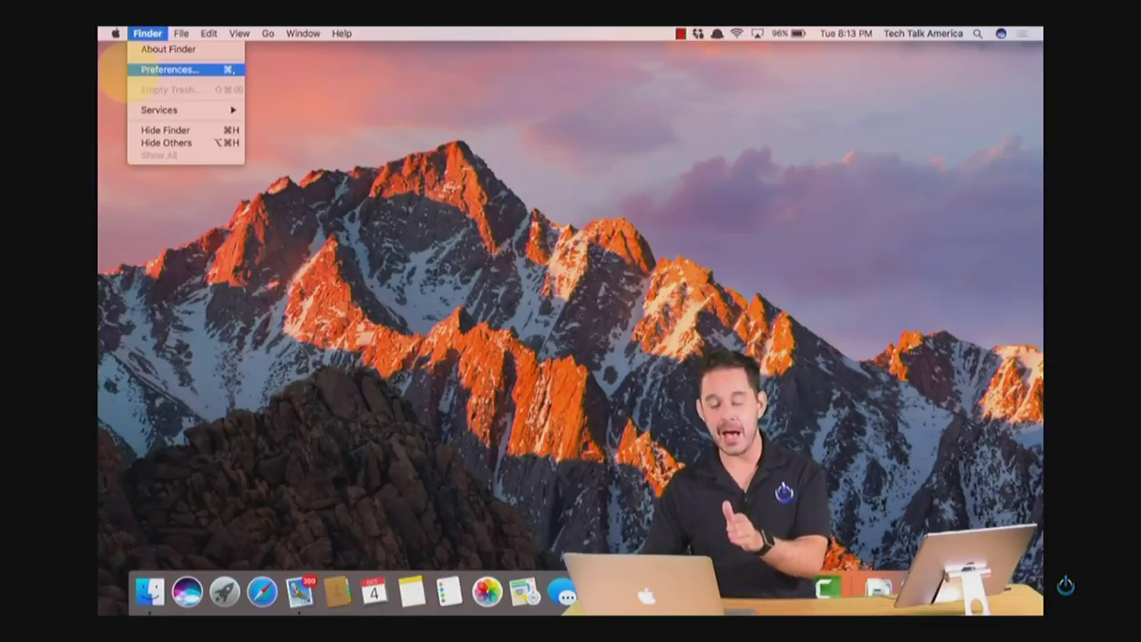
pyautogui.moveTo(114, 34)
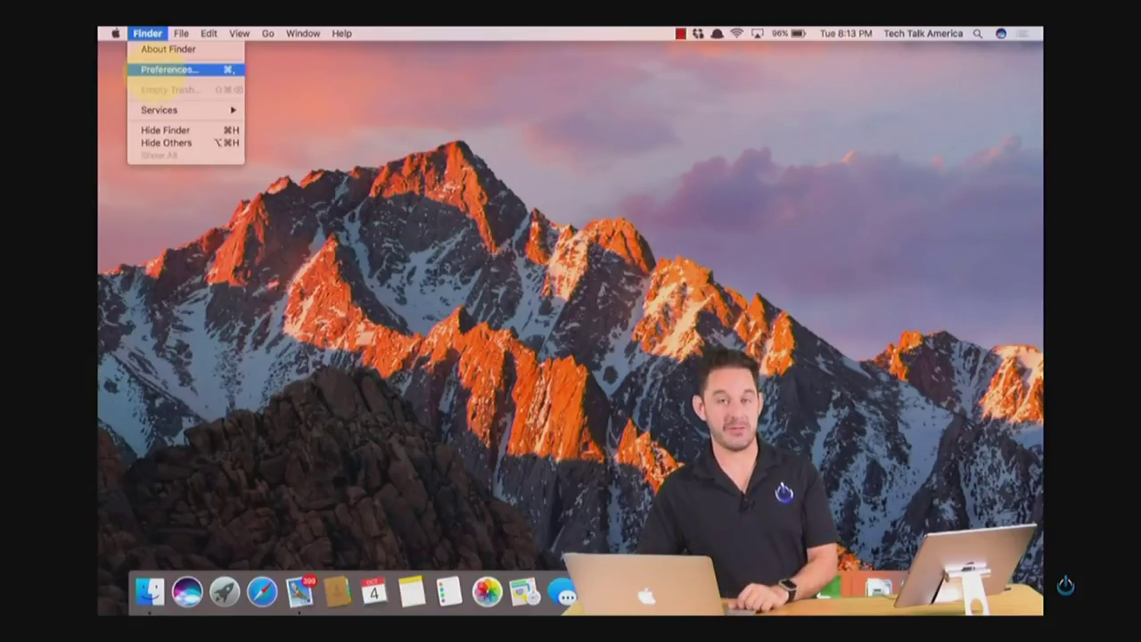
pyautogui.click(165, 70)
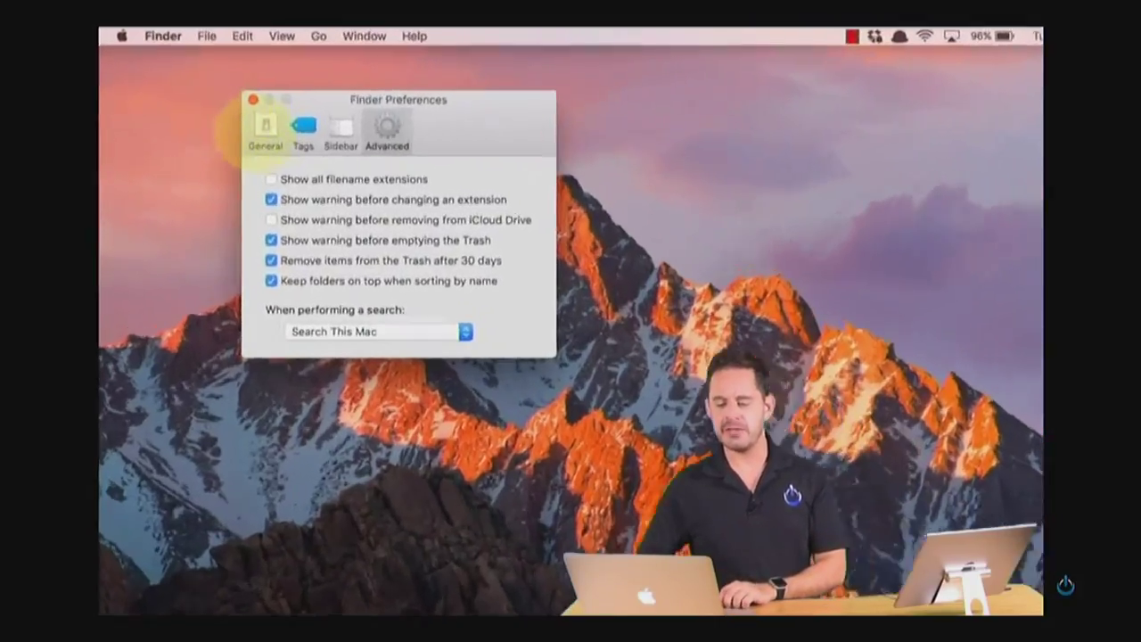
pyautogui.click(264, 132)
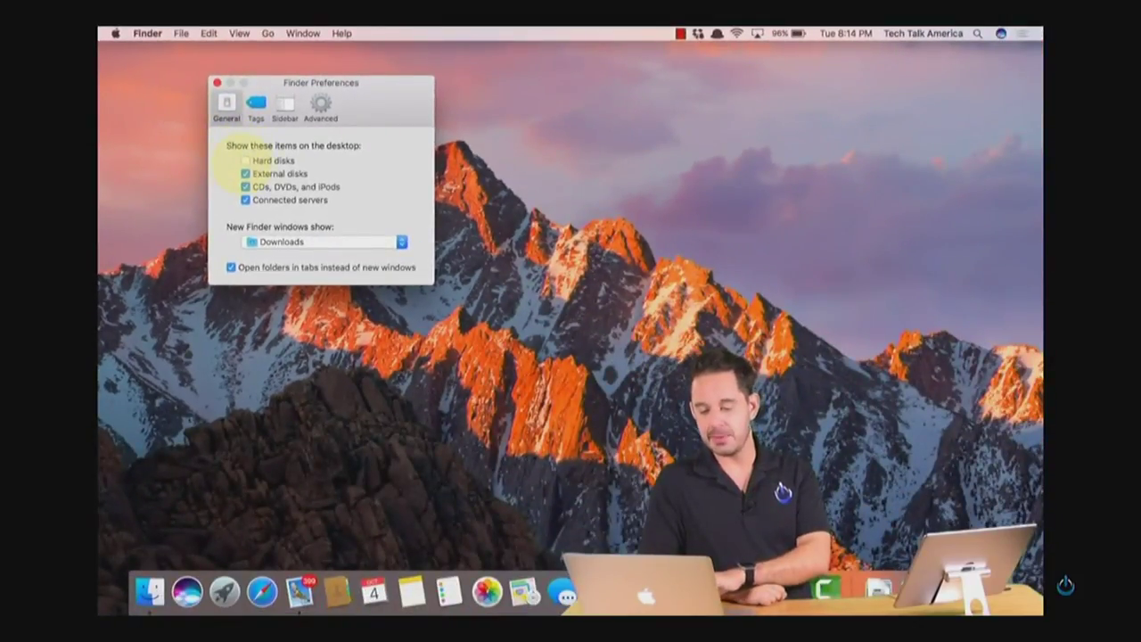
# Step: Try showing hard disks on the desktop, hide them again, and review the location choices for new Finder windows, keeping Downloads
pyautogui.click(245, 161)
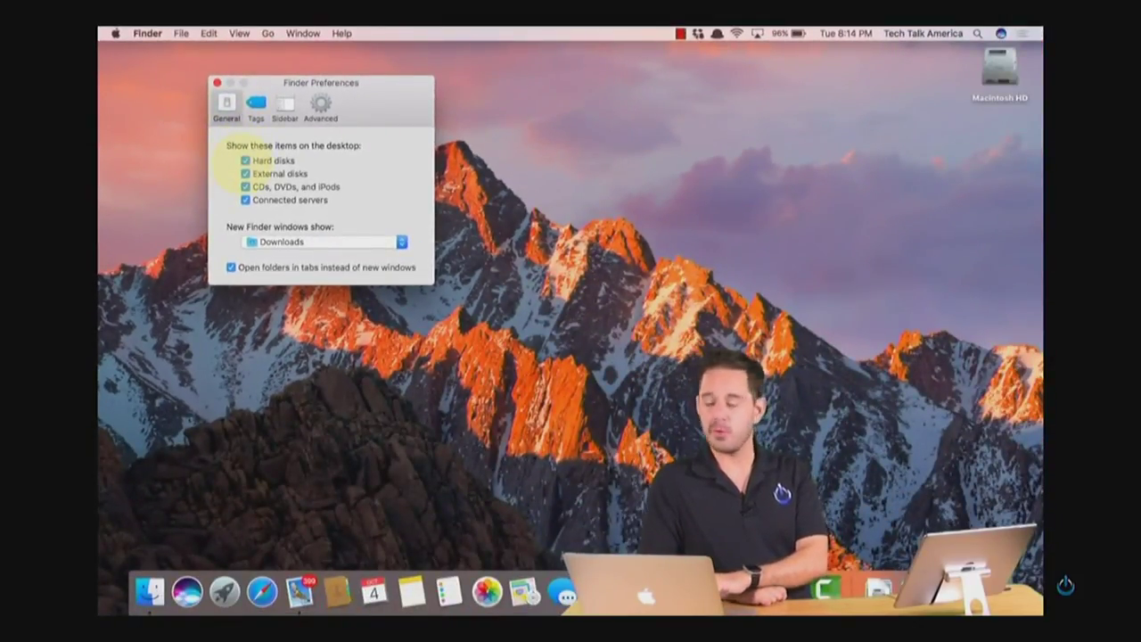
pyautogui.click(246, 160)
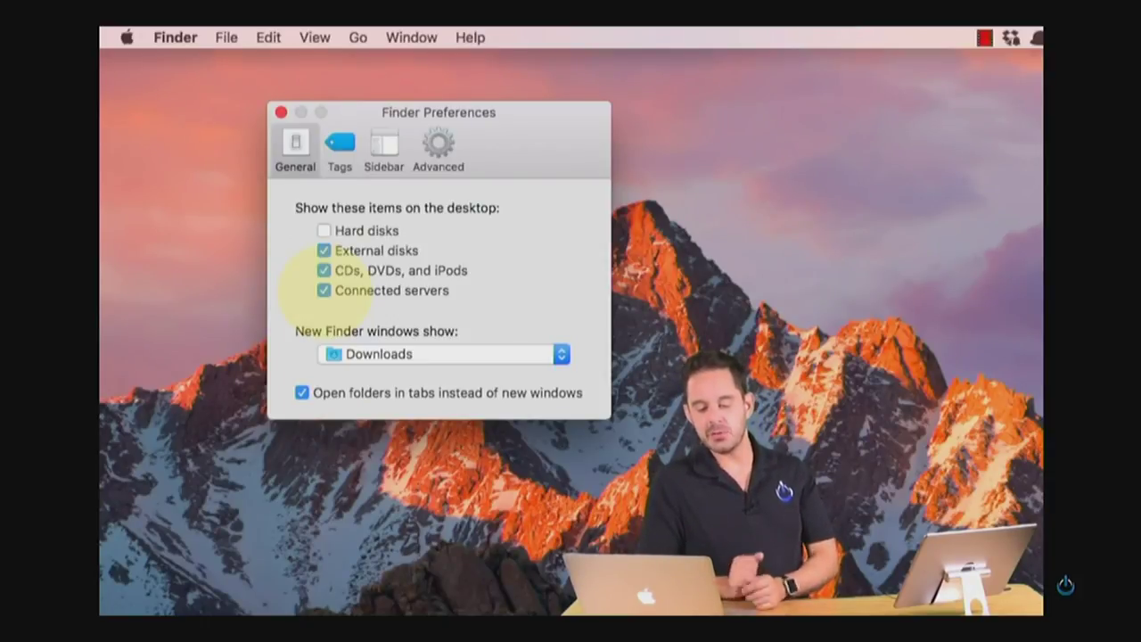
pyautogui.click(342, 354)
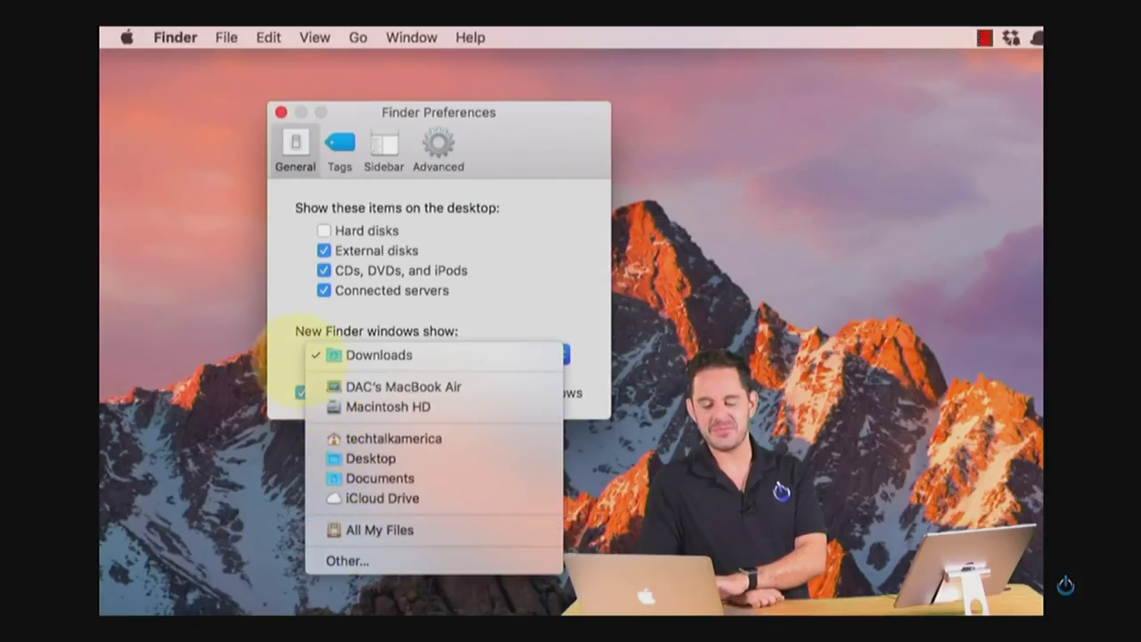
pyautogui.click(284, 356)
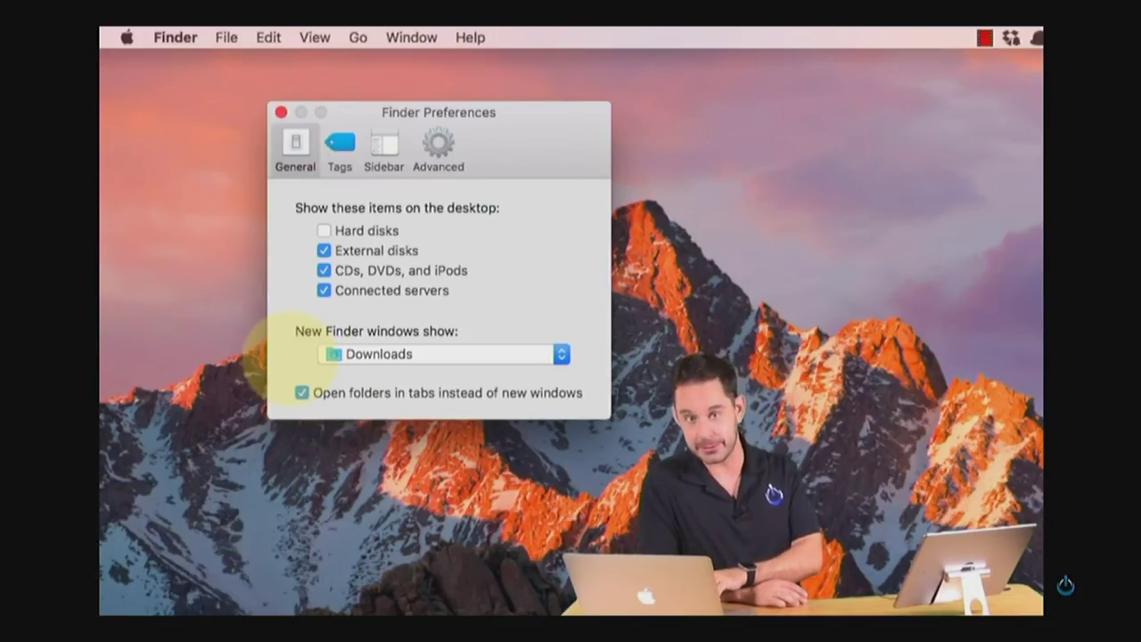
pyautogui.click(348, 353)
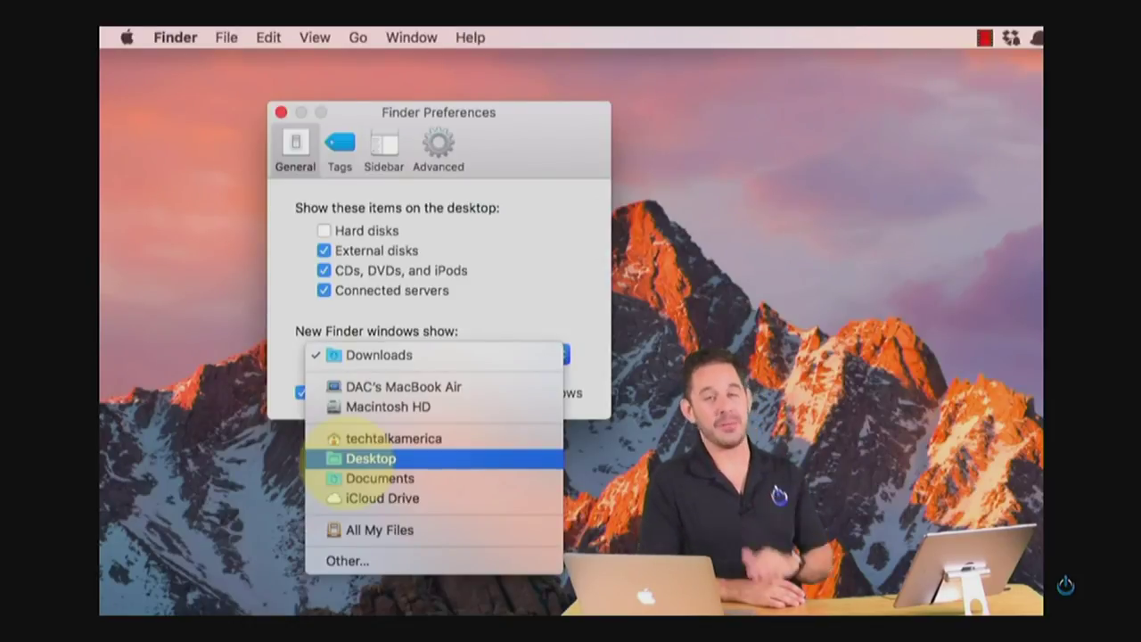
pyautogui.click(428, 277)
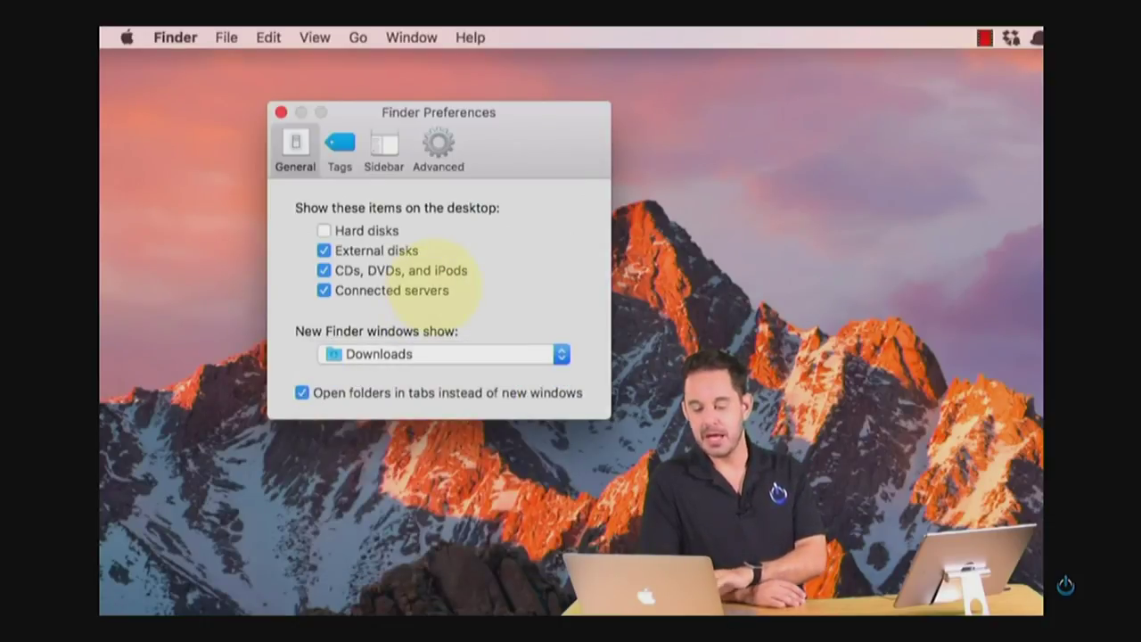
# Step: Review the Sidebar and Advanced settings in the Finder preferences and close the preferences
pyautogui.click(384, 147)
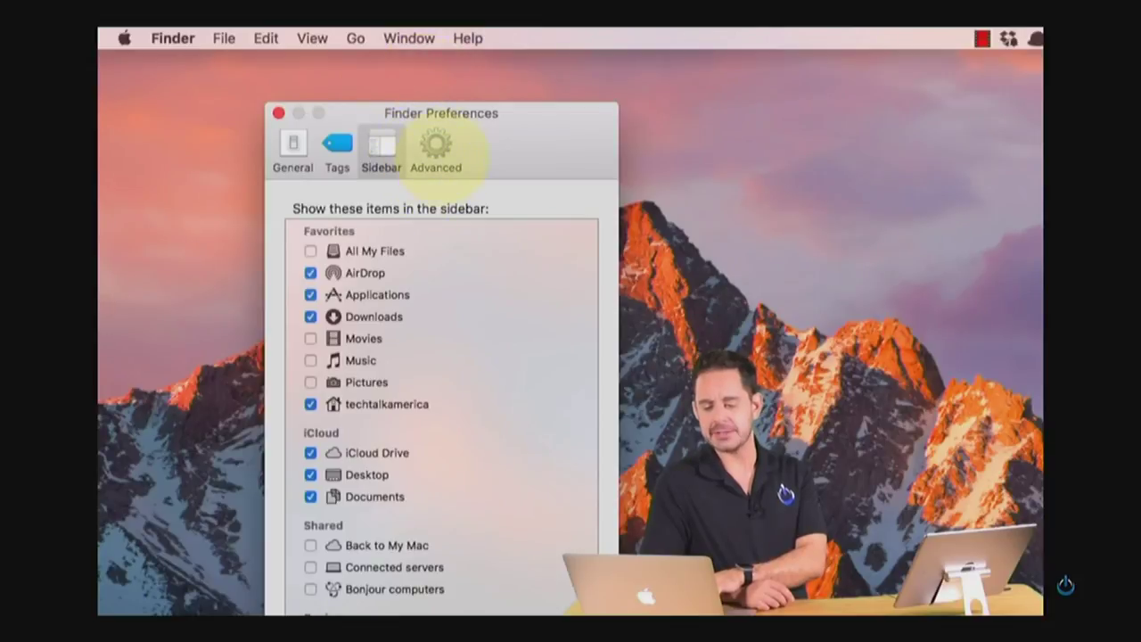
pyautogui.click(435, 147)
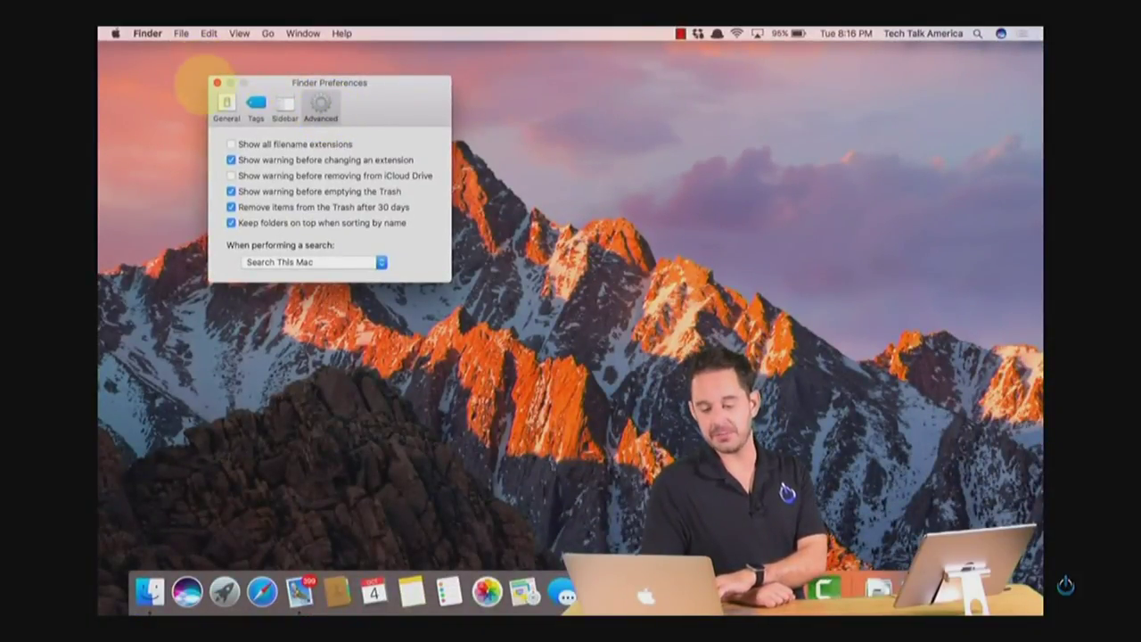
pyautogui.click(216, 82)
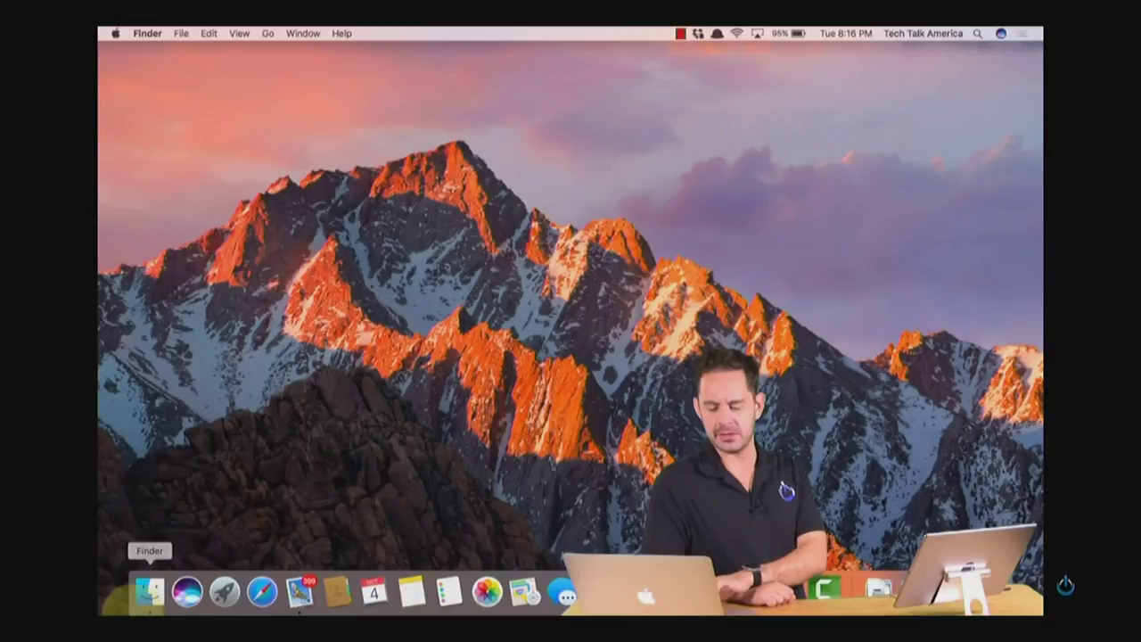
# Step: Open a new Finder window and display the Applications folder in icon view
pyautogui.click(149, 592)
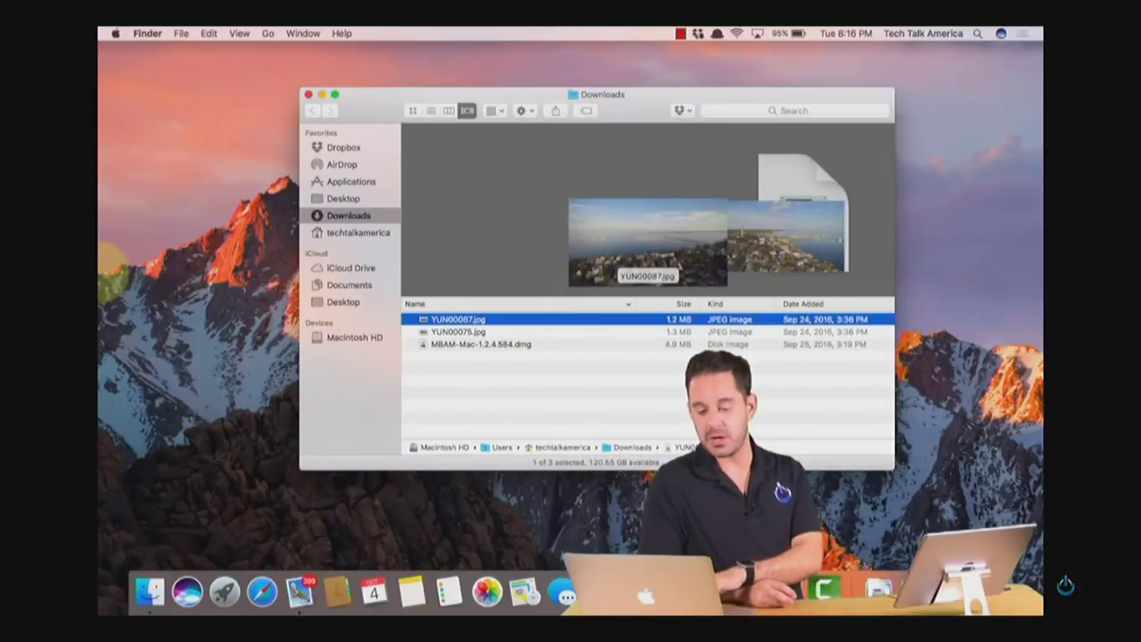
pyautogui.click(356, 181)
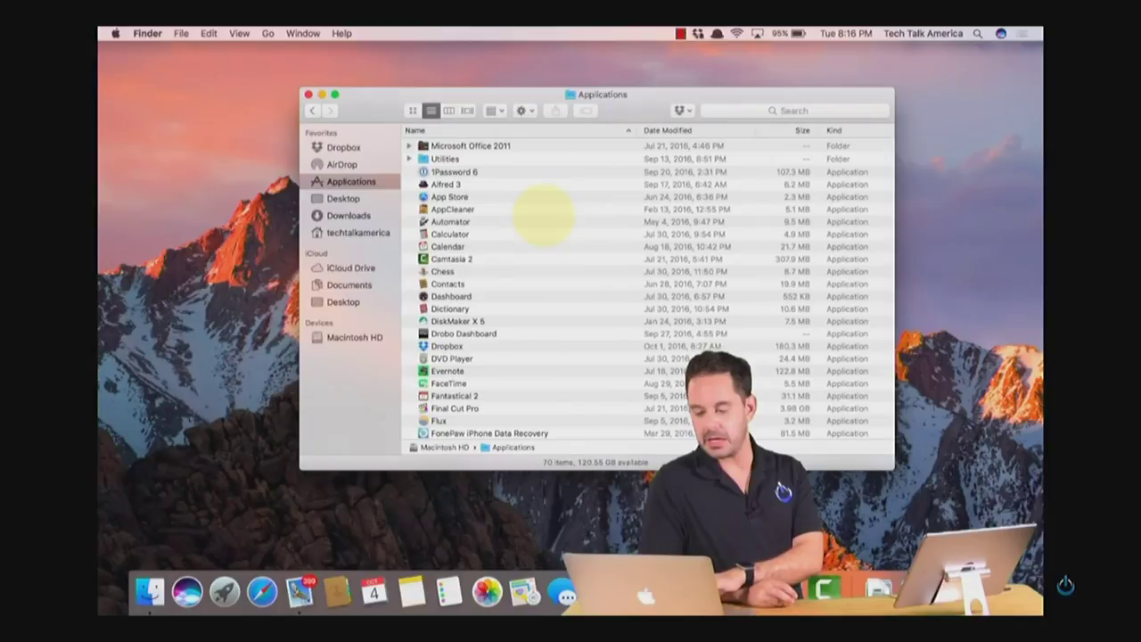
pyautogui.click(412, 109)
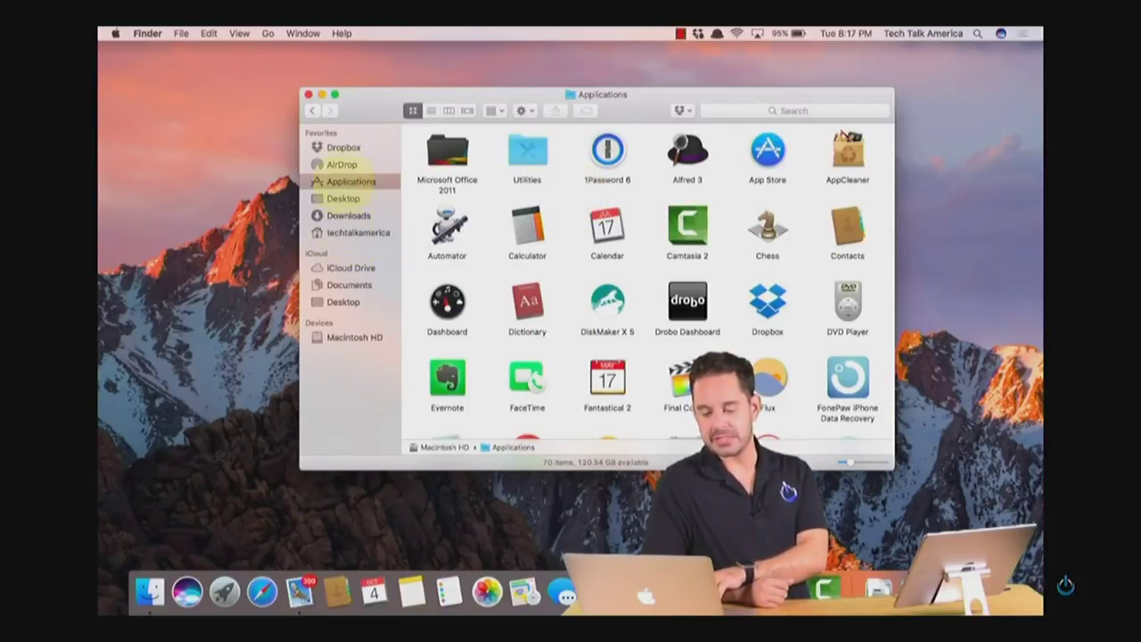
# Step: Switch between the Downloads and Applications folders to compare the view each one uses
pyautogui.click(343, 198)
pyautogui.click(347, 215)
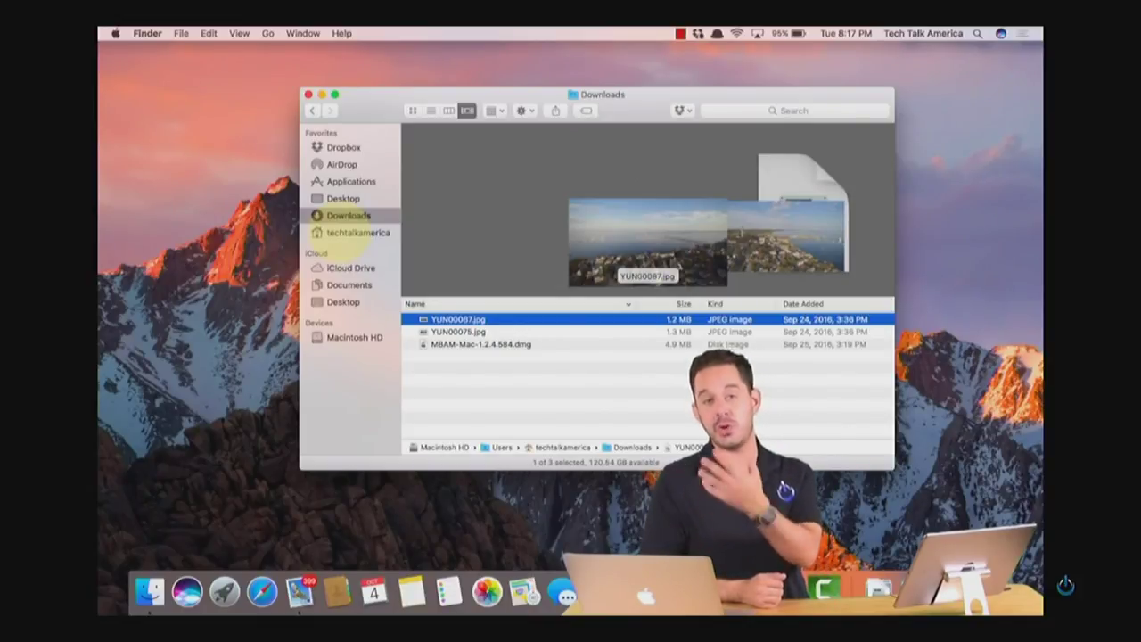
pyautogui.click(350, 181)
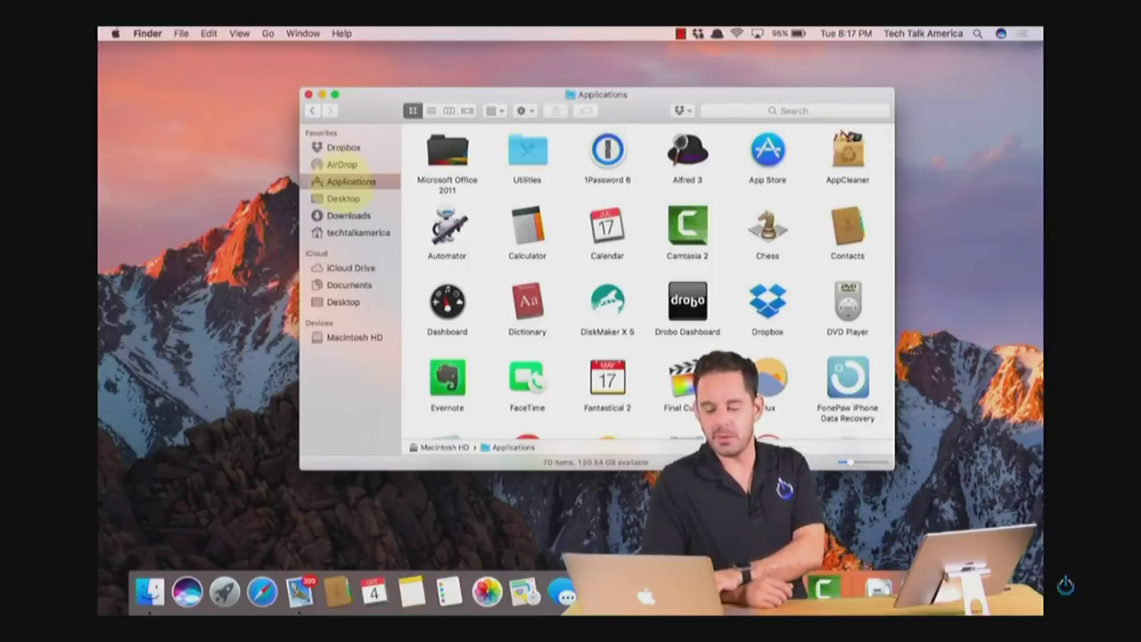
pyautogui.click(350, 215)
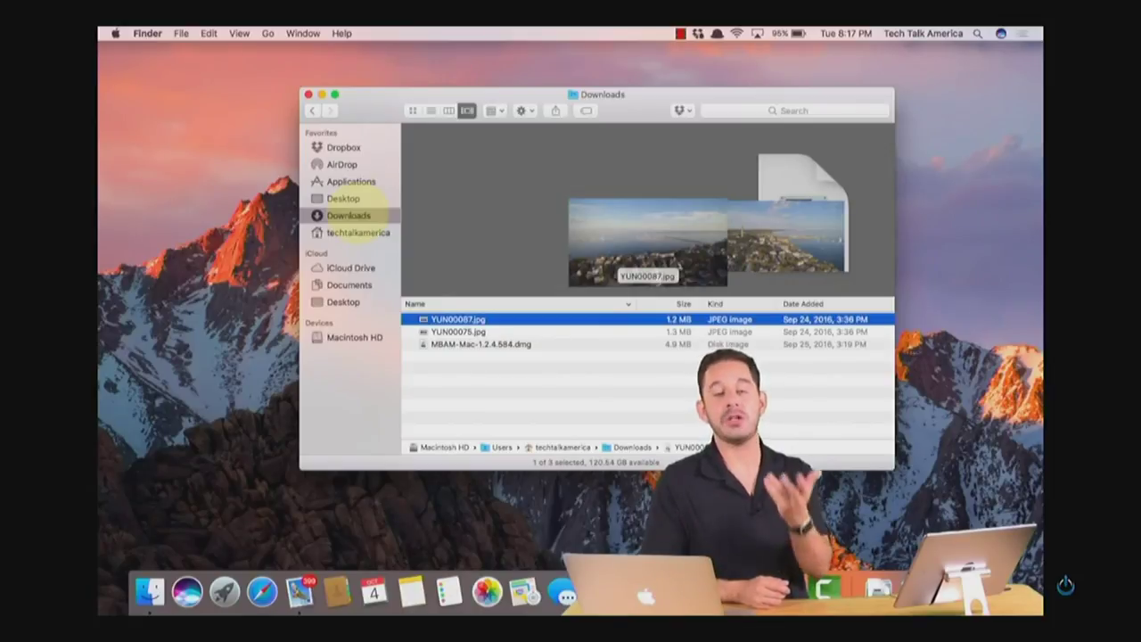
# Step: Enlarge the icons in the Applications folder and change the folder to list view
pyautogui.click(351, 181)
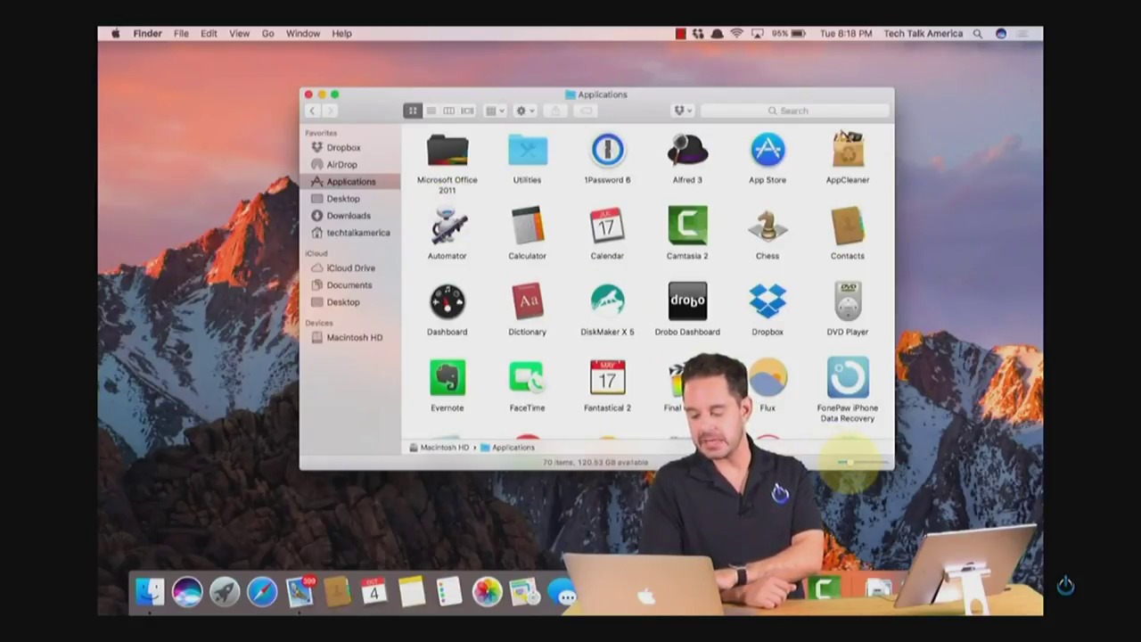
pyautogui.moveTo(845, 463)
pyautogui.mouseDown()
pyautogui.moveTo(831, 461)
pyautogui.moveTo(861, 462)
pyautogui.mouseUp()
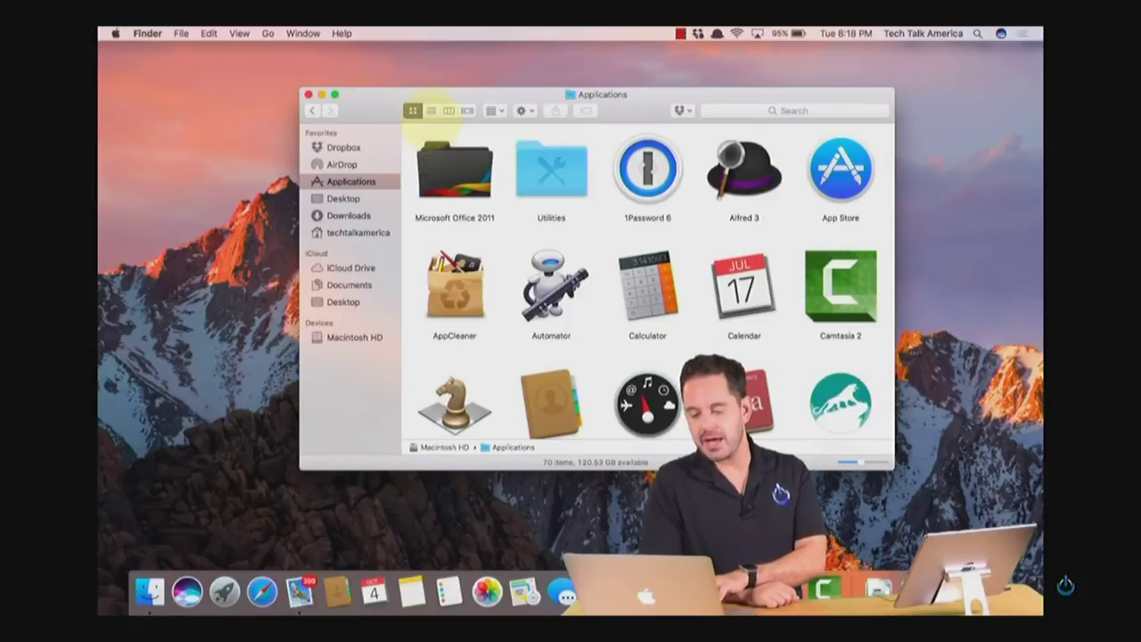
pyautogui.click(431, 109)
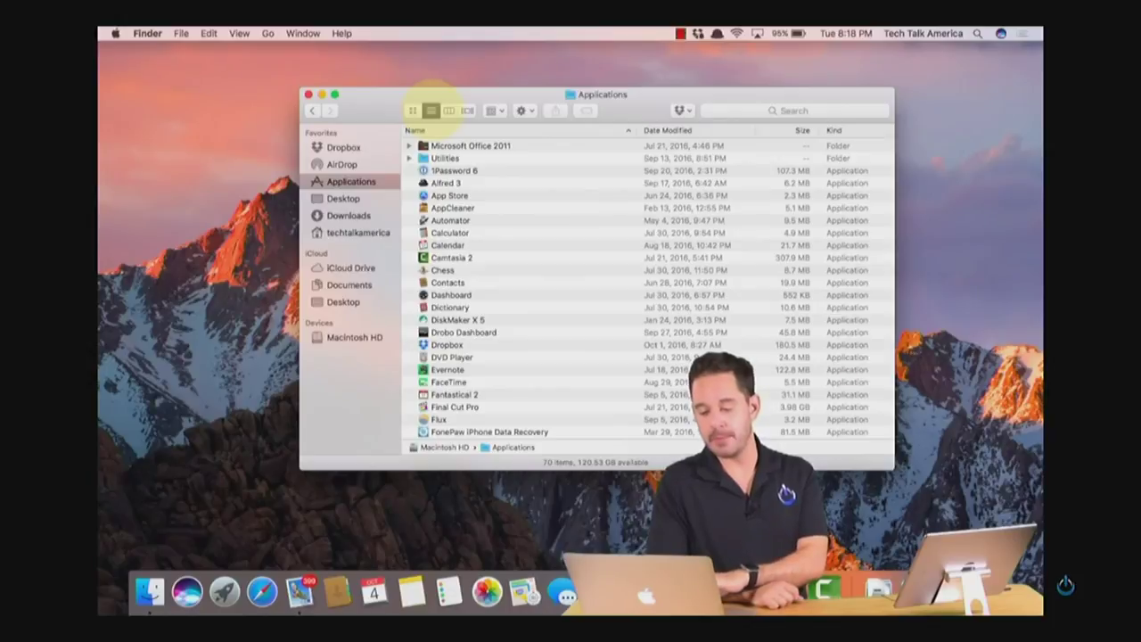
# Step: Change the Applications folder to column view and display the contents of its Utilities folder
pyautogui.click(448, 109)
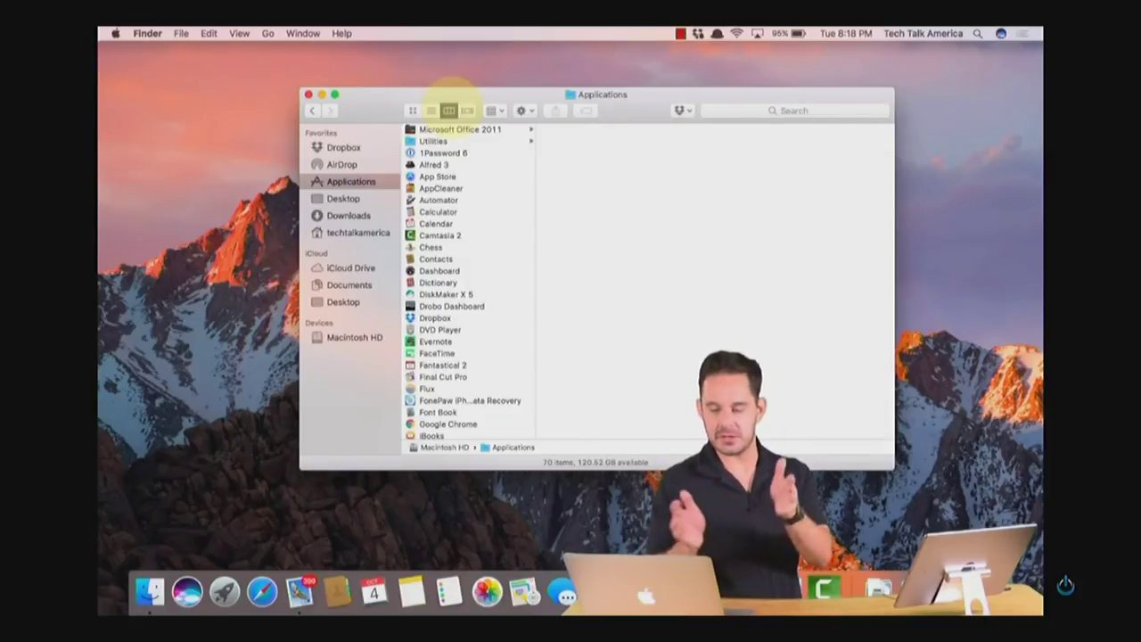
pyautogui.click(522, 152)
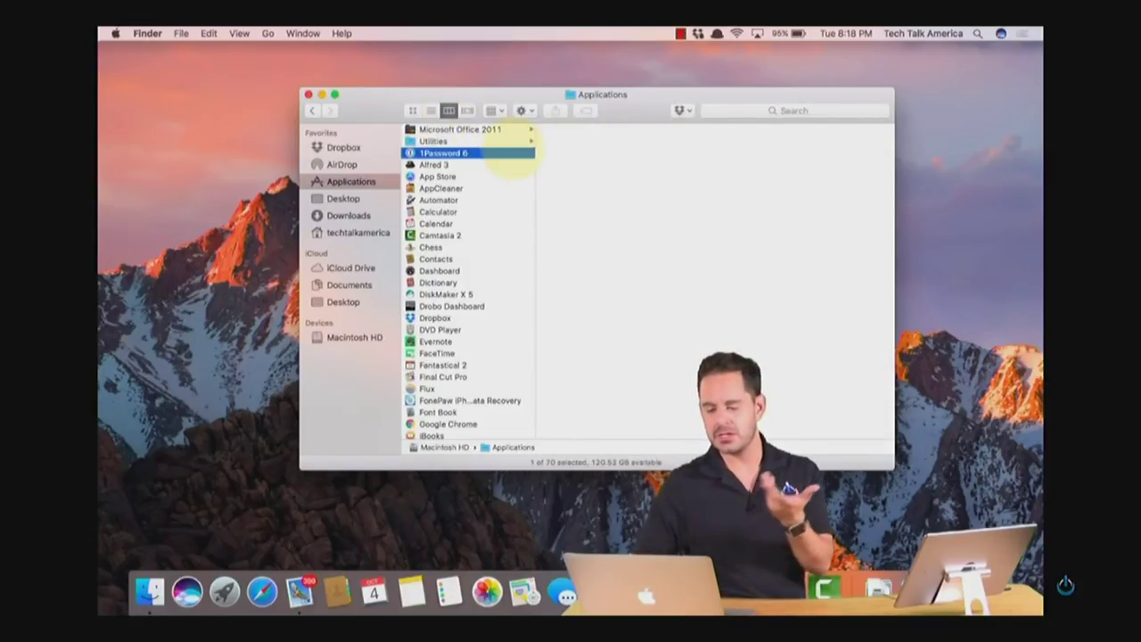
pyautogui.click(501, 141)
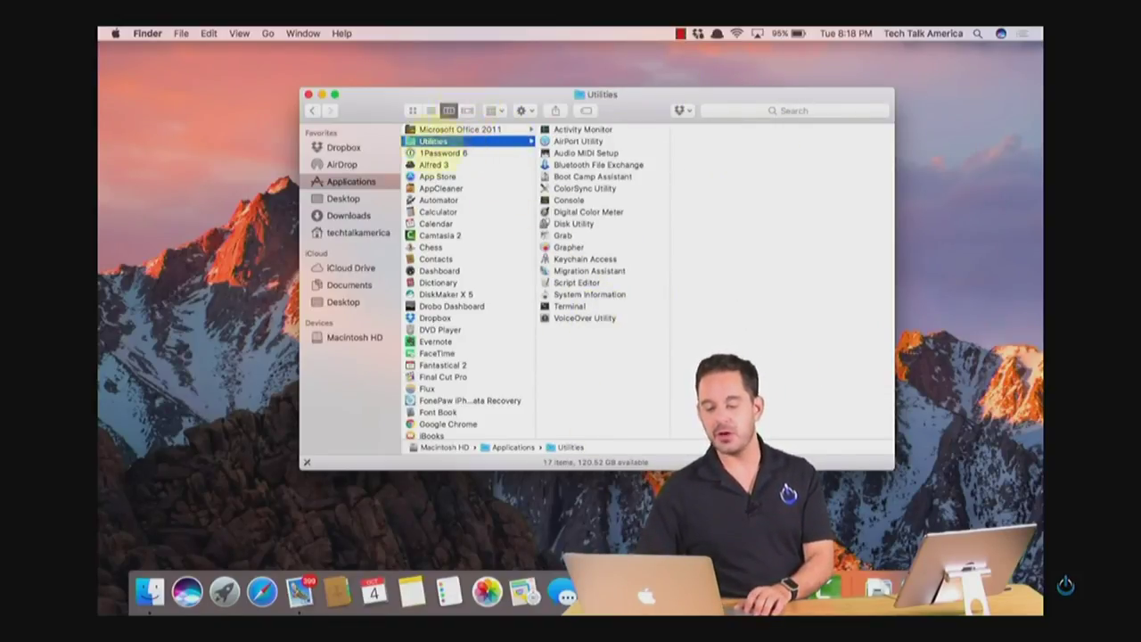
# Step: Browse the Downloads files in Cover Flow, preview YUN00087.jpg with Quick Look, and close the preview
pyautogui.click(358, 215)
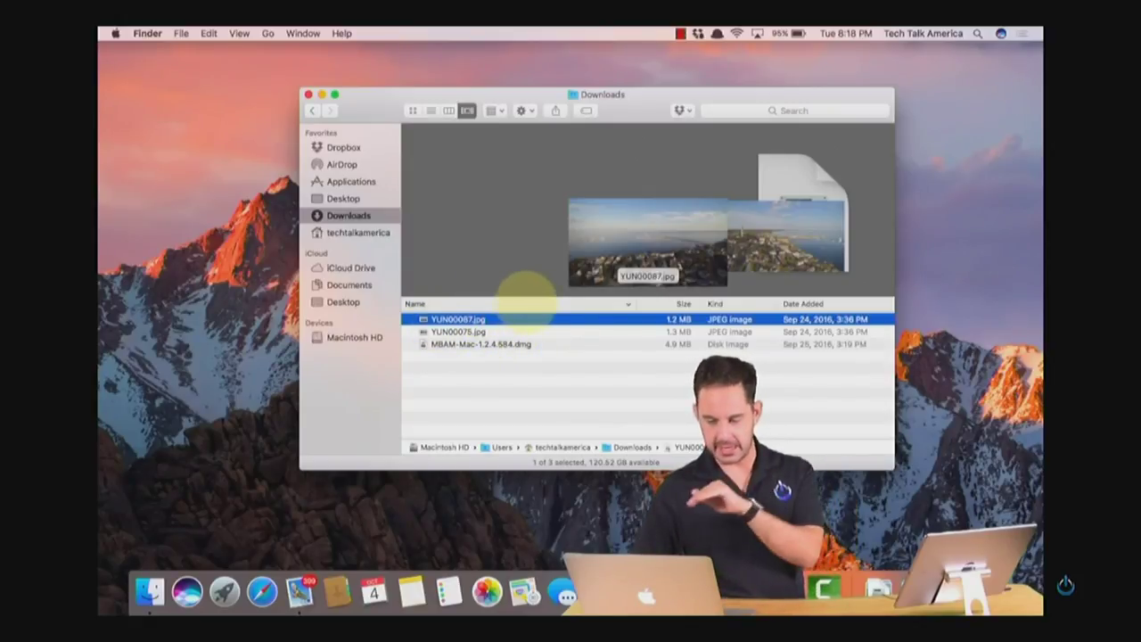
pyautogui.click(467, 333)
pyautogui.press('Down')
pyautogui.press('Up')
pyautogui.press('Up')
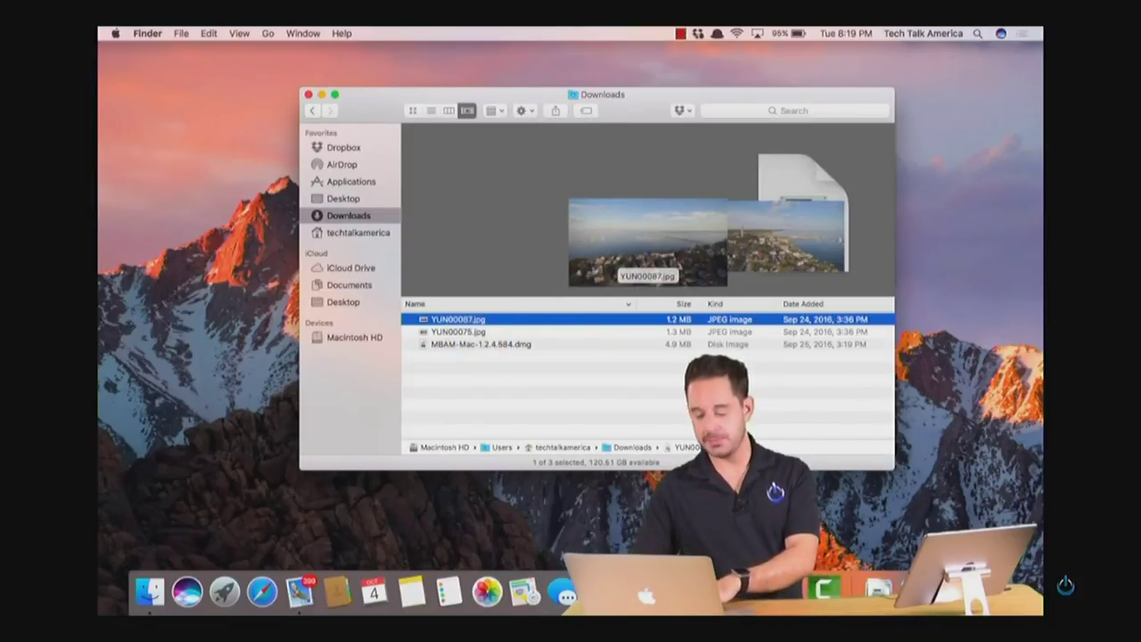
pyautogui.press('space')
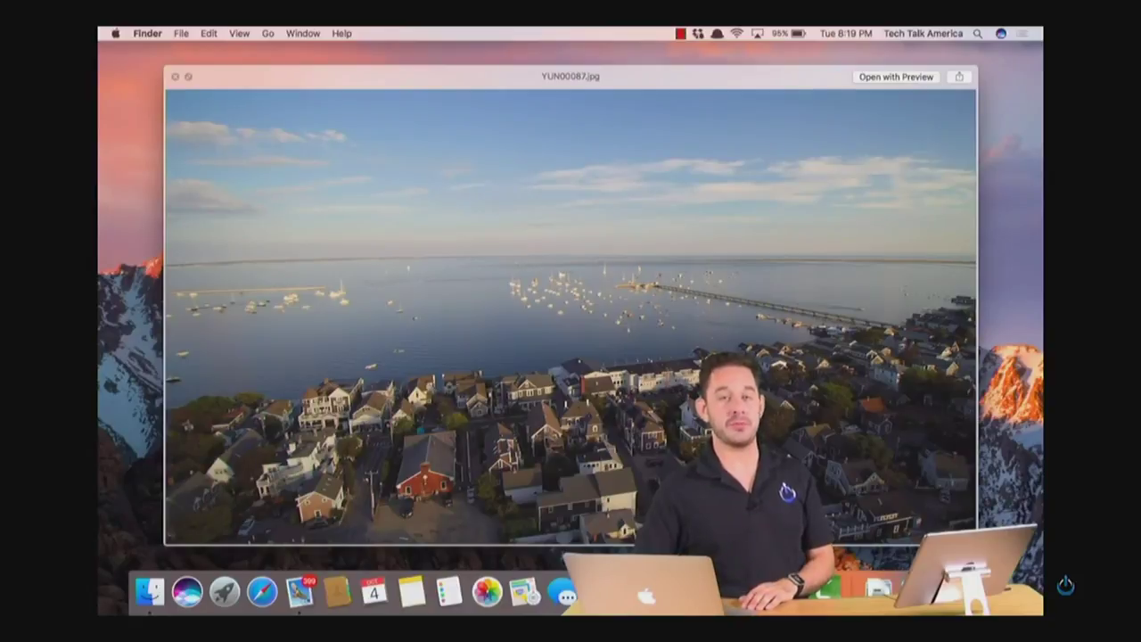
pyautogui.press('space')
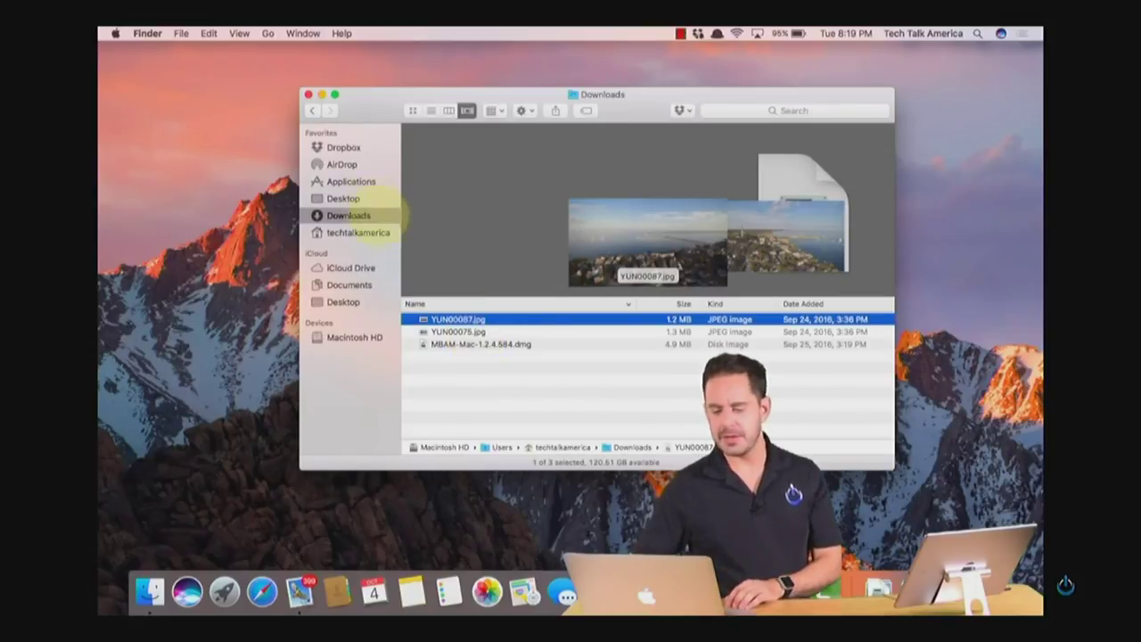
# Step: Change the Applications folder to icon view and close the Finder window
pyautogui.click(356, 182)
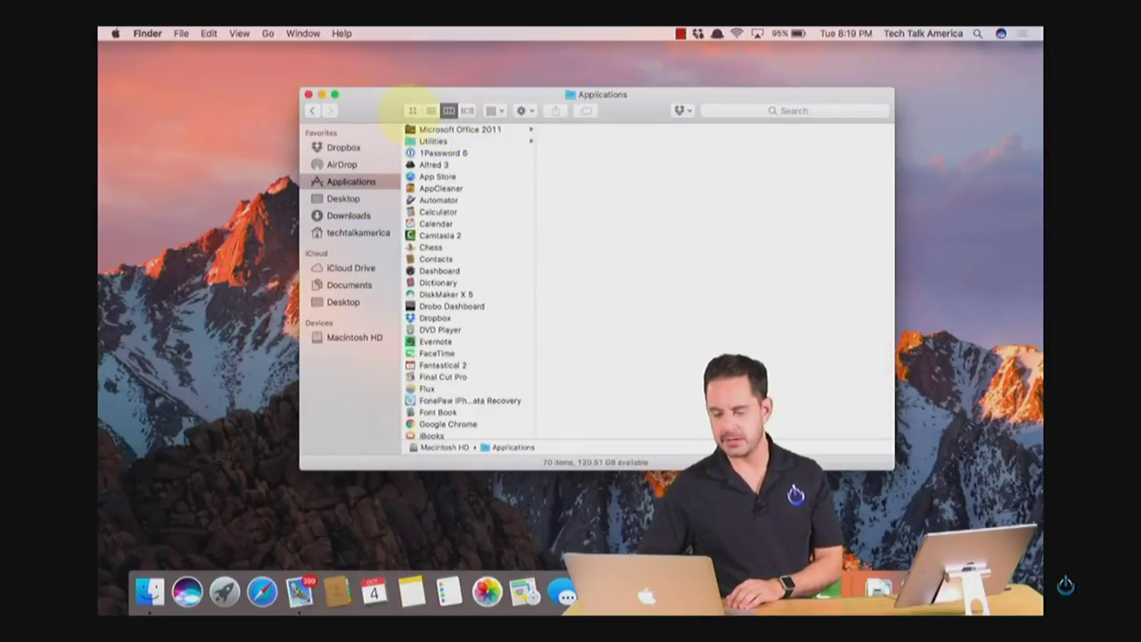
pyautogui.click(412, 110)
pyautogui.click(308, 94)
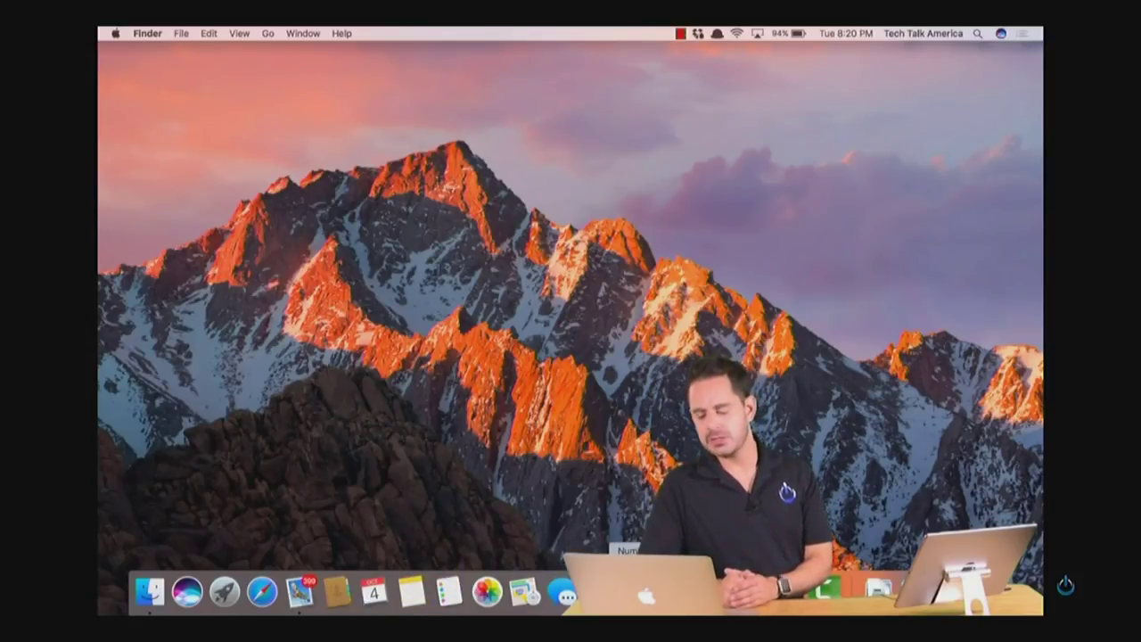
# Step: Remove Numbers from the Dock, put it back between Reminders and Photos from the Applications folder, and close the folder window
pyautogui.moveTo(624, 590); pyautogui.dragTo(709, 129)
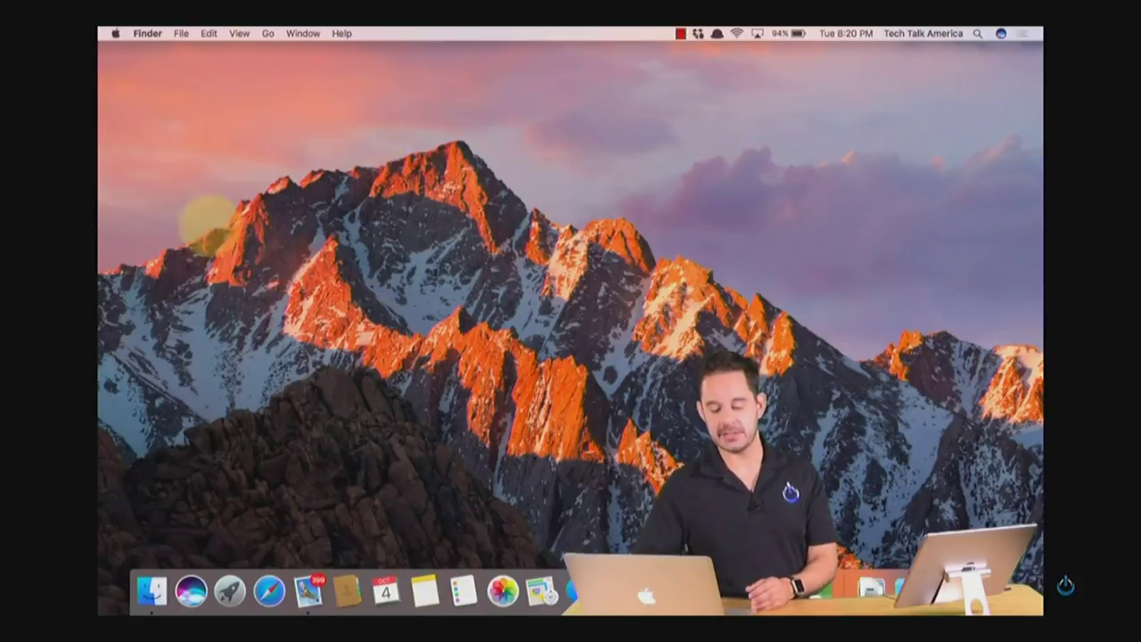
pyautogui.click(152, 590)
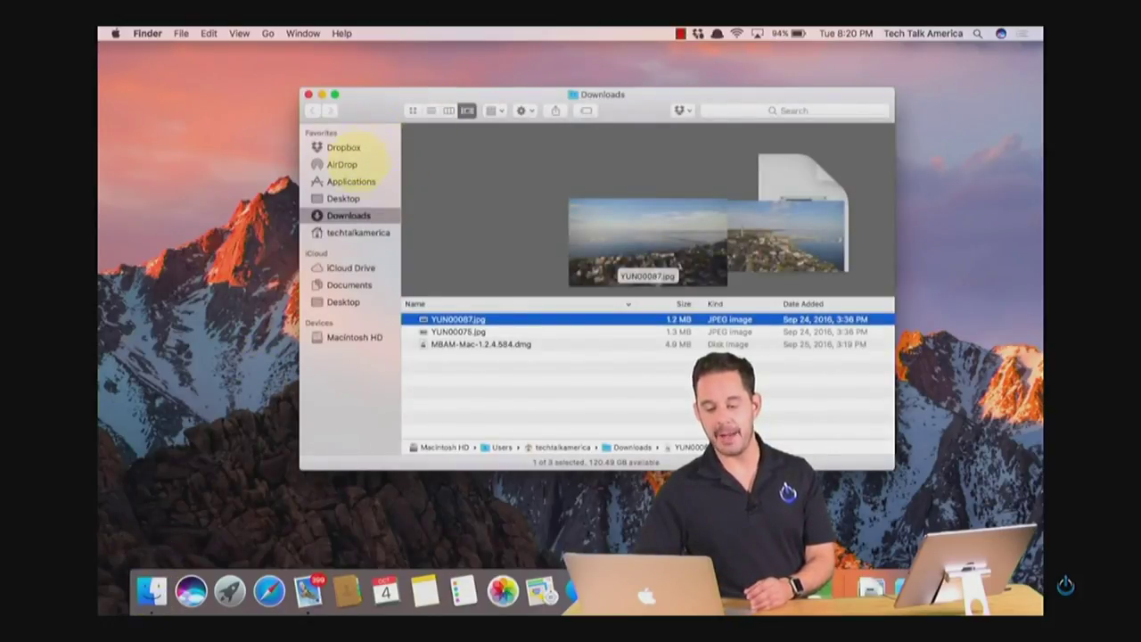
pyautogui.click(349, 180)
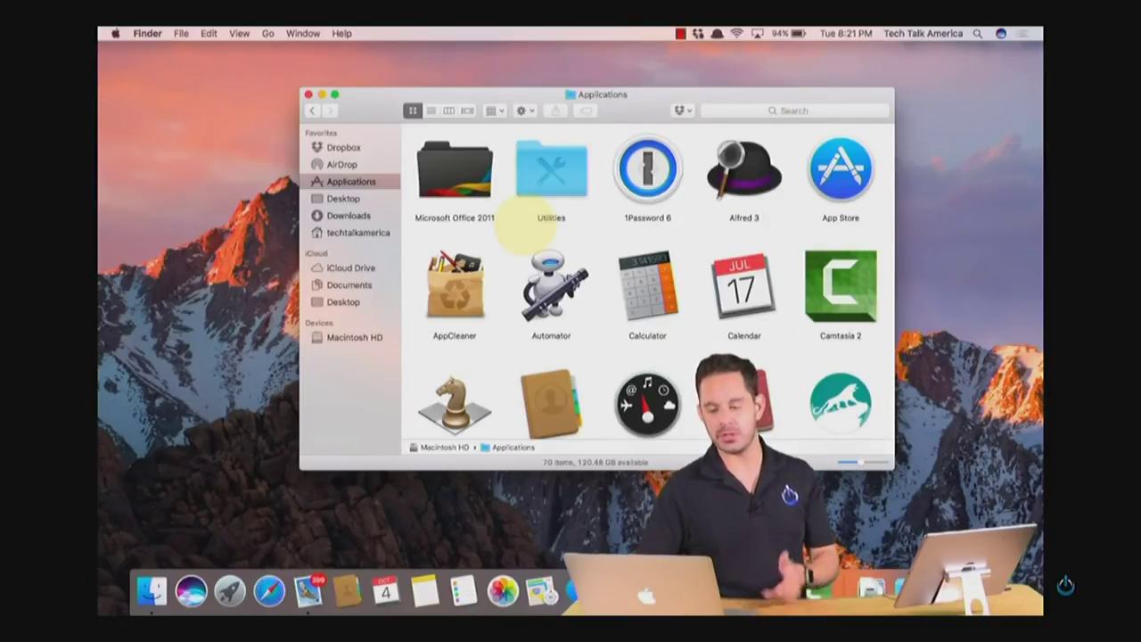
pyautogui.write('notes')
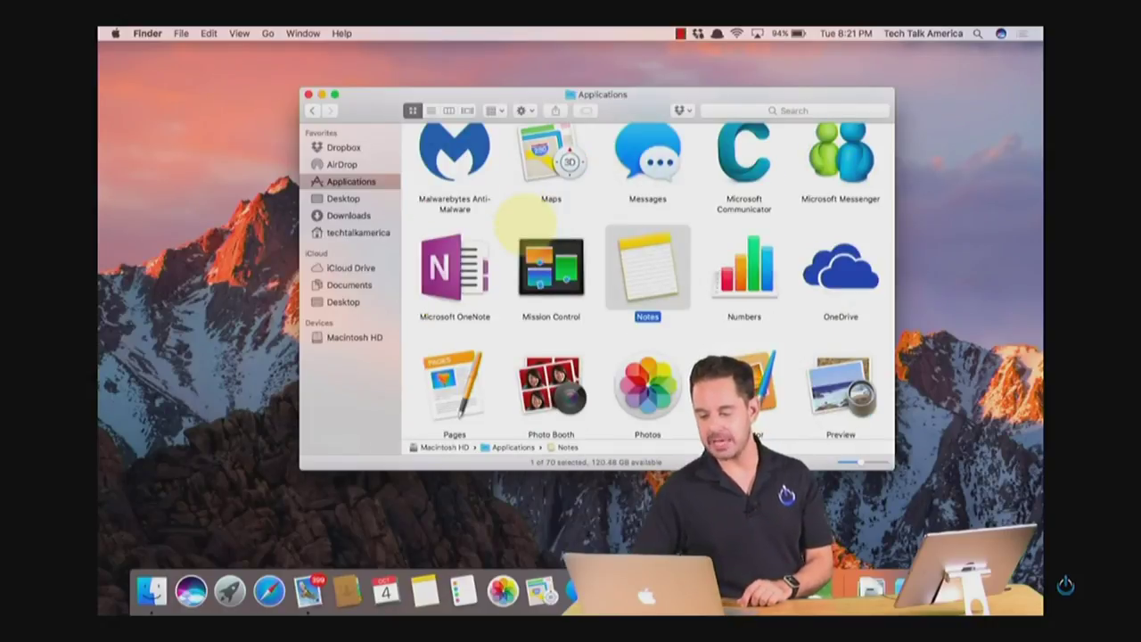
pyautogui.click(778, 260)
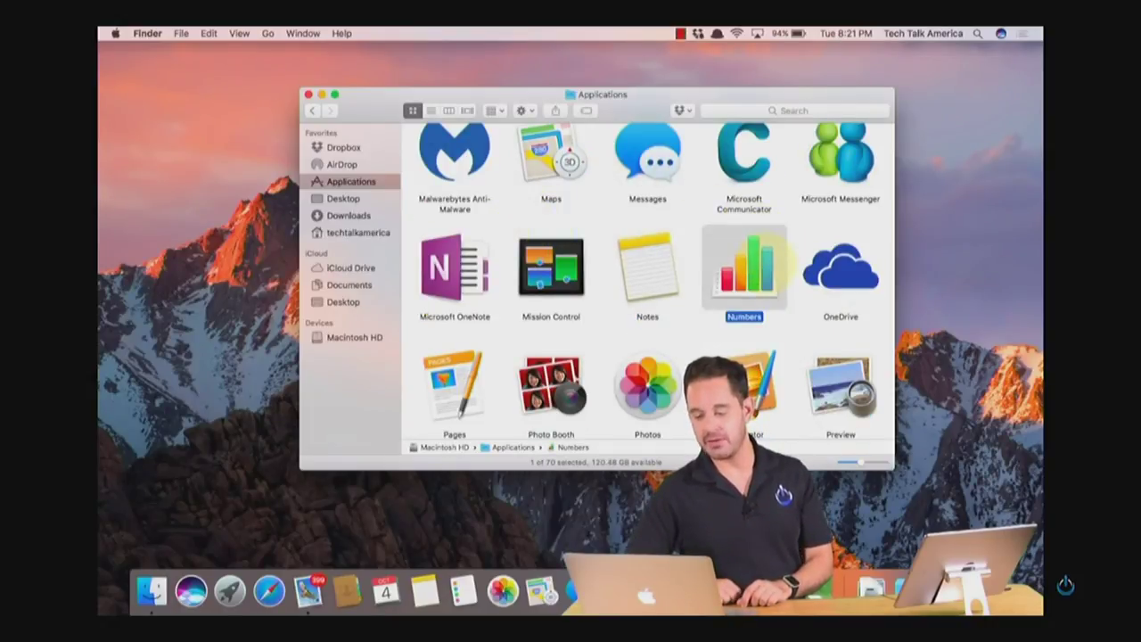
pyautogui.doubleClick(777, 260)
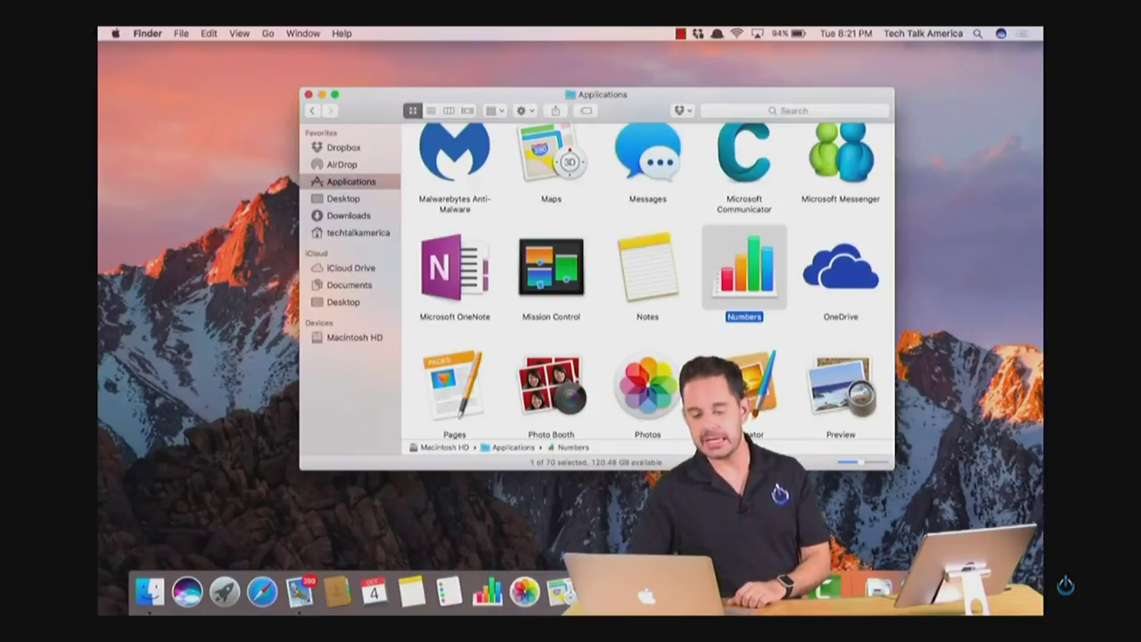
pyautogui.press('super+w')
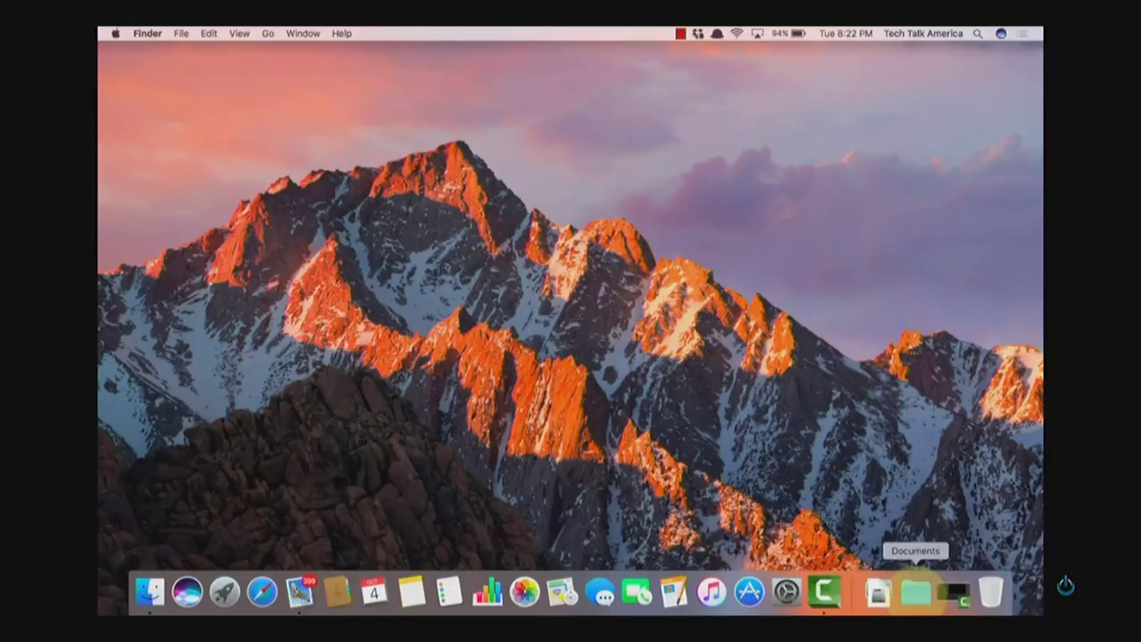
# Step: Display the contents of the Documents stack in the Dock and remove the stack from the Dock
pyautogui.click(915, 593)
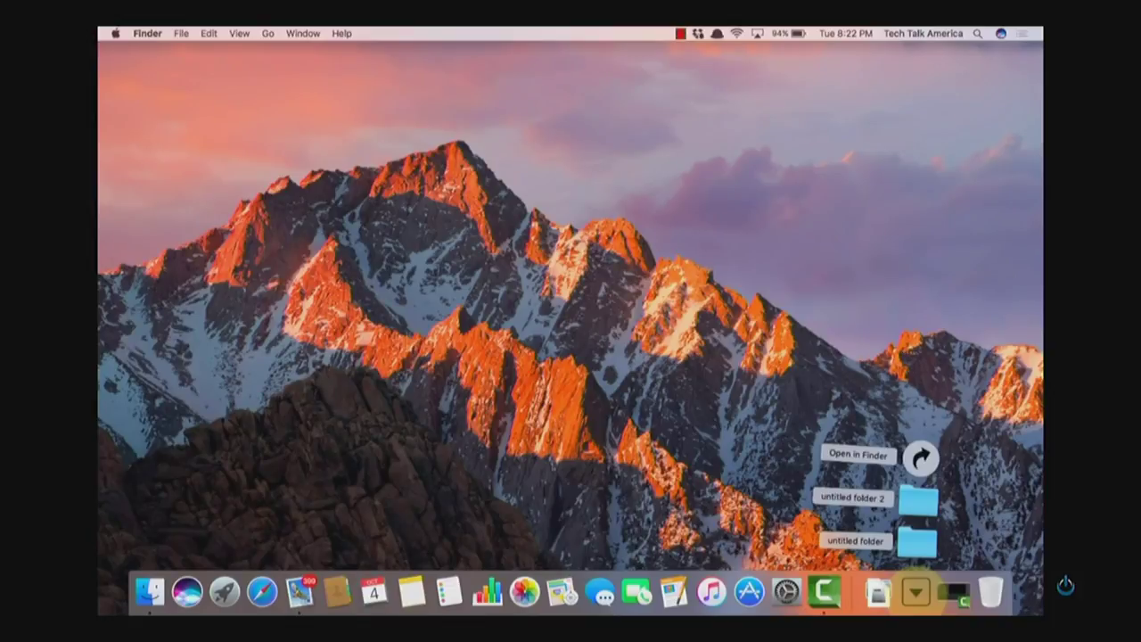
pyautogui.click(915, 593)
pyautogui.moveTo(915, 593); pyautogui.dragTo(871, 102)
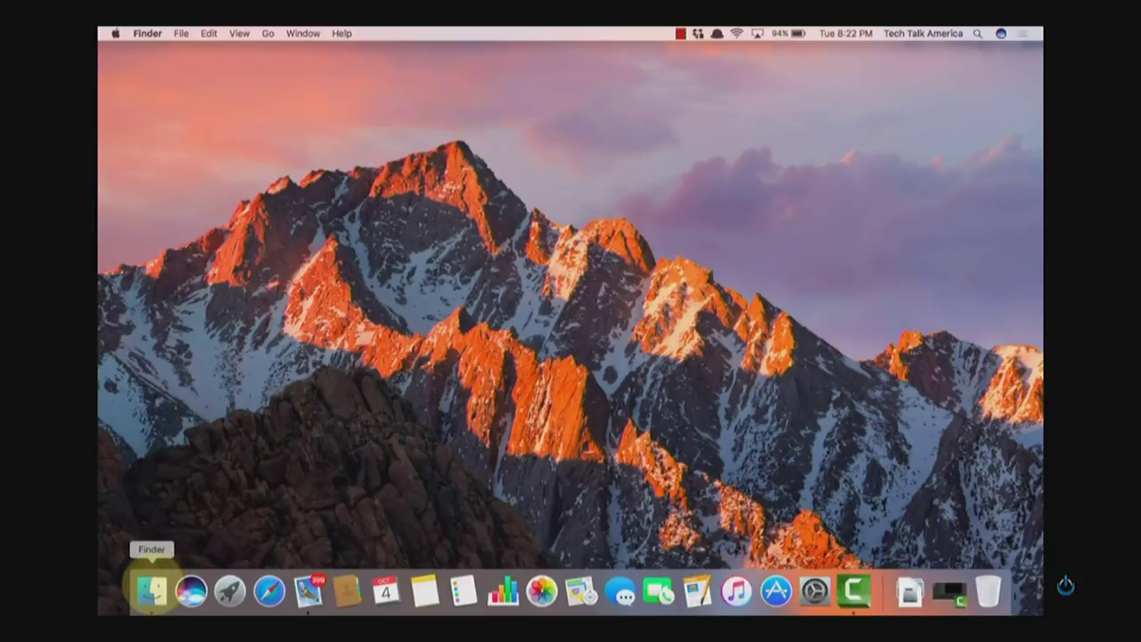
# Step: Find the Documents folder in iCloud Drive and add it to the Dock beside the Downloads stack
pyautogui.click(151, 591)
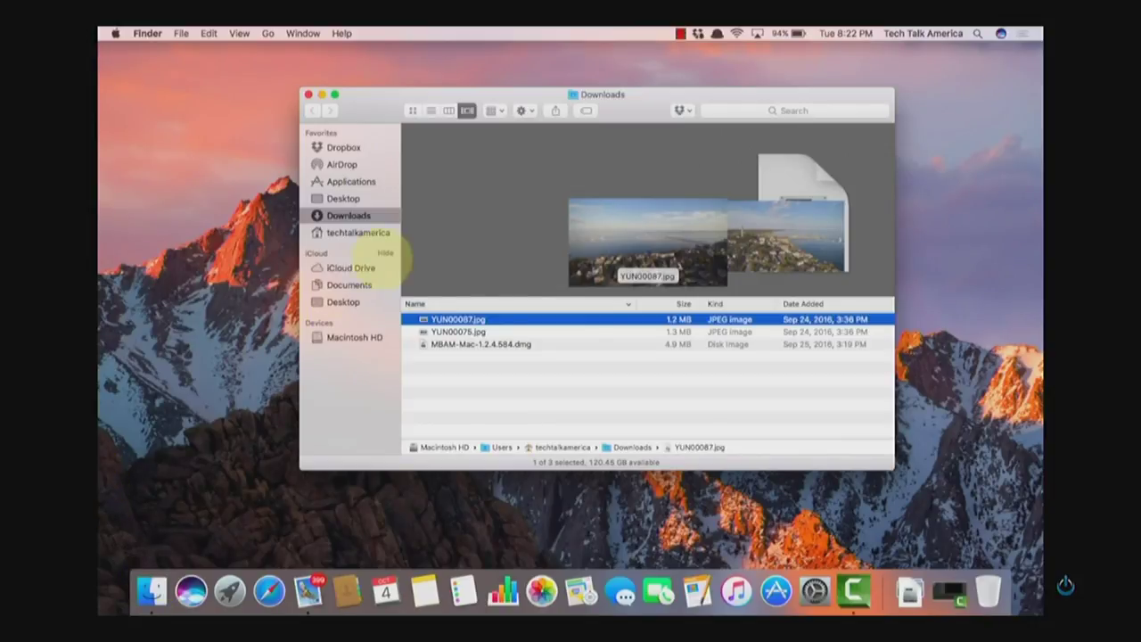
pyautogui.click(361, 233)
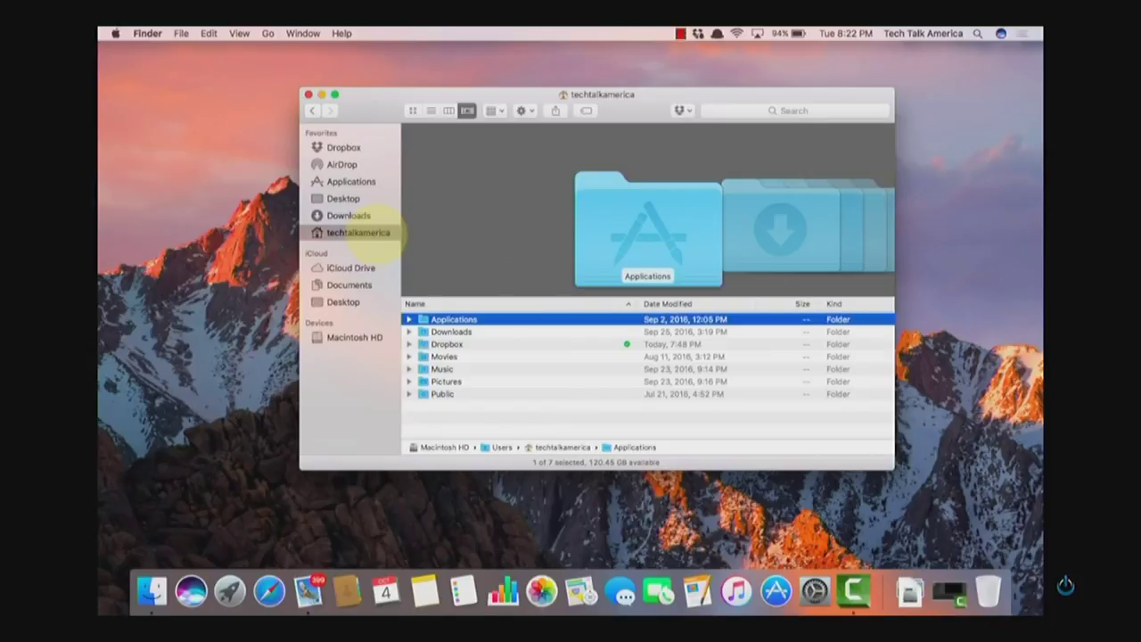
pyautogui.click(446, 331)
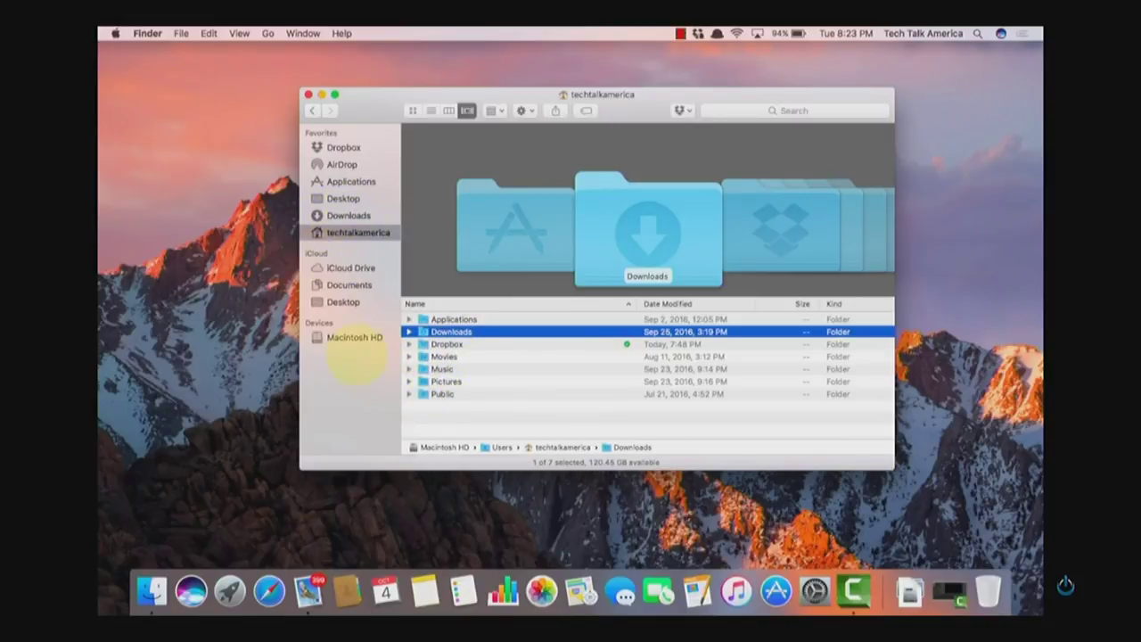
pyautogui.click(357, 268)
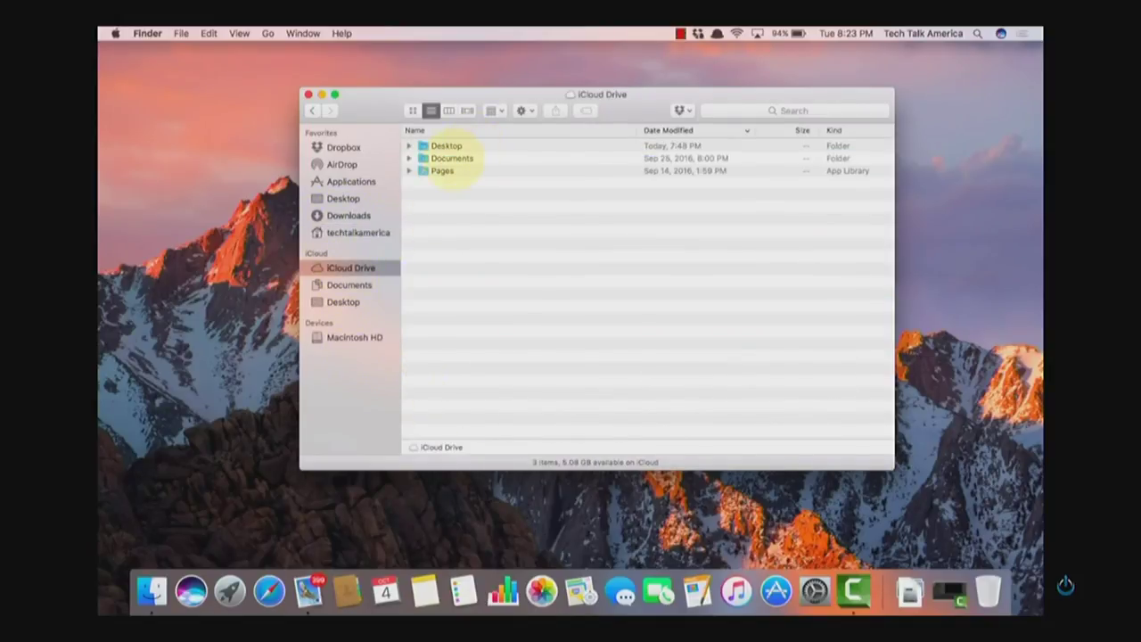
pyautogui.click(452, 159)
pyautogui.moveTo(449, 163); pyautogui.dragTo(913, 549)
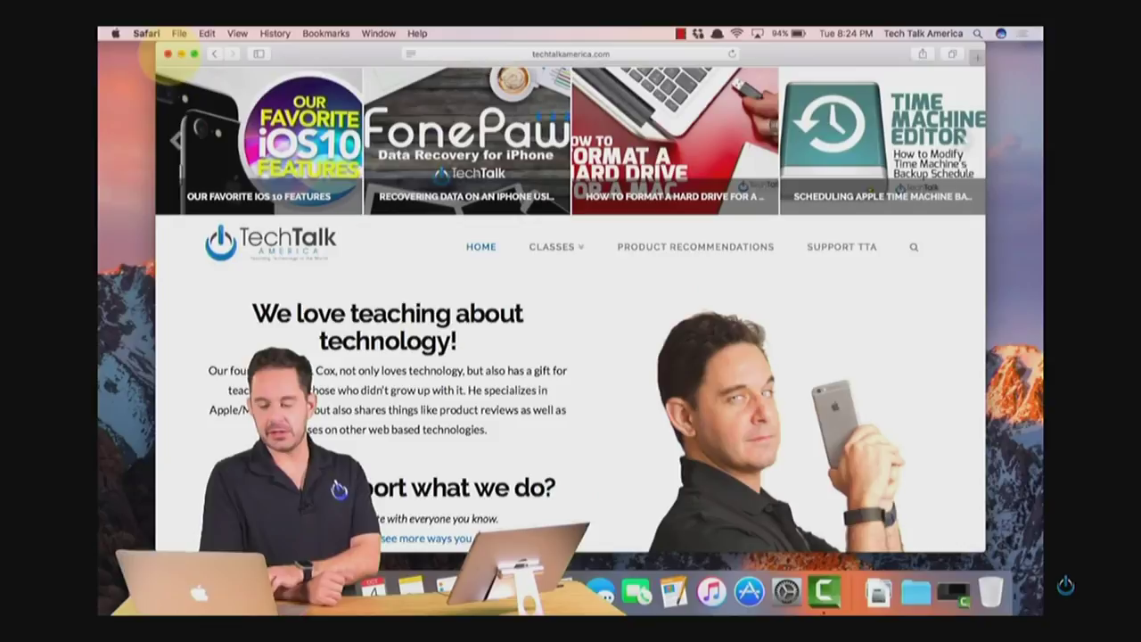
# Step: Close the techtalkamerica.com window in Safari and open a new Safari window
pyautogui.click(168, 55)
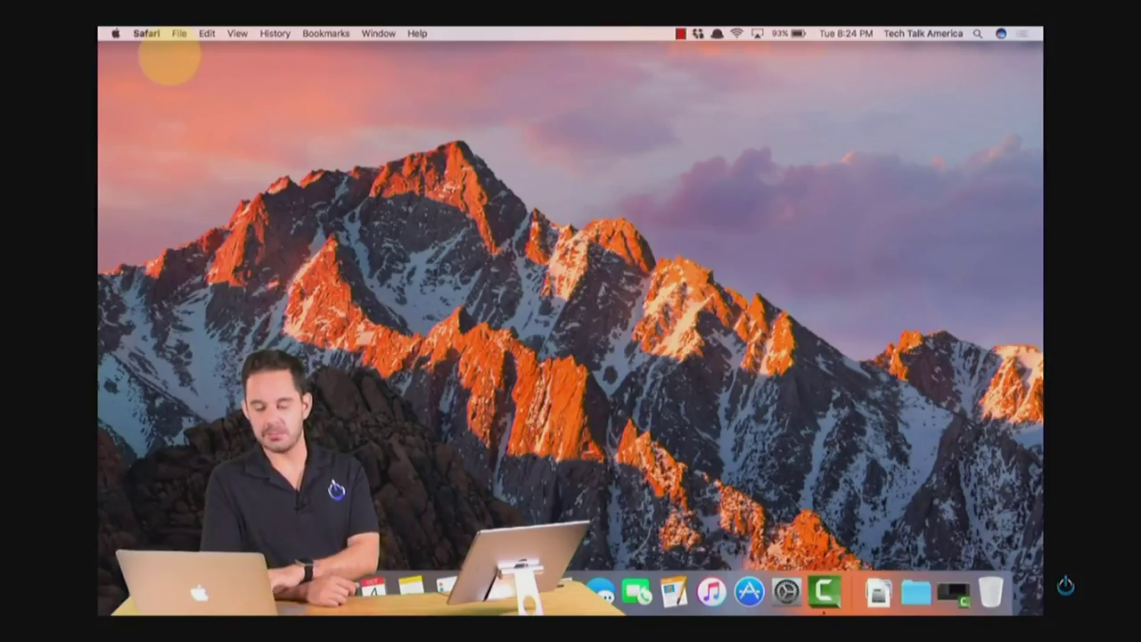
pyautogui.click(175, 34)
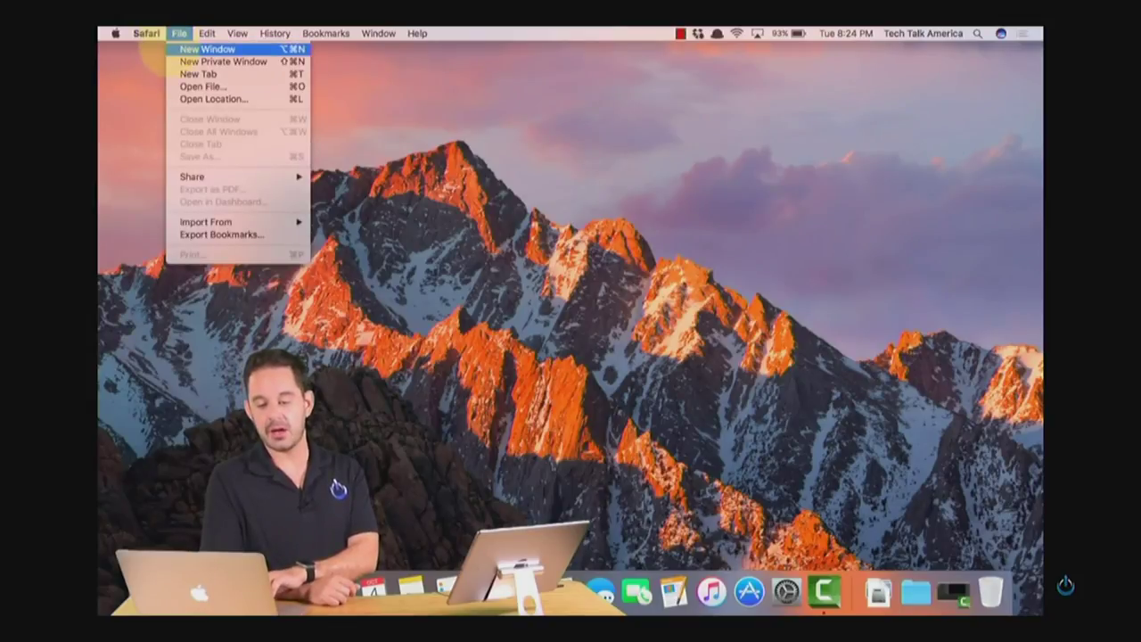
pyautogui.click(182, 49)
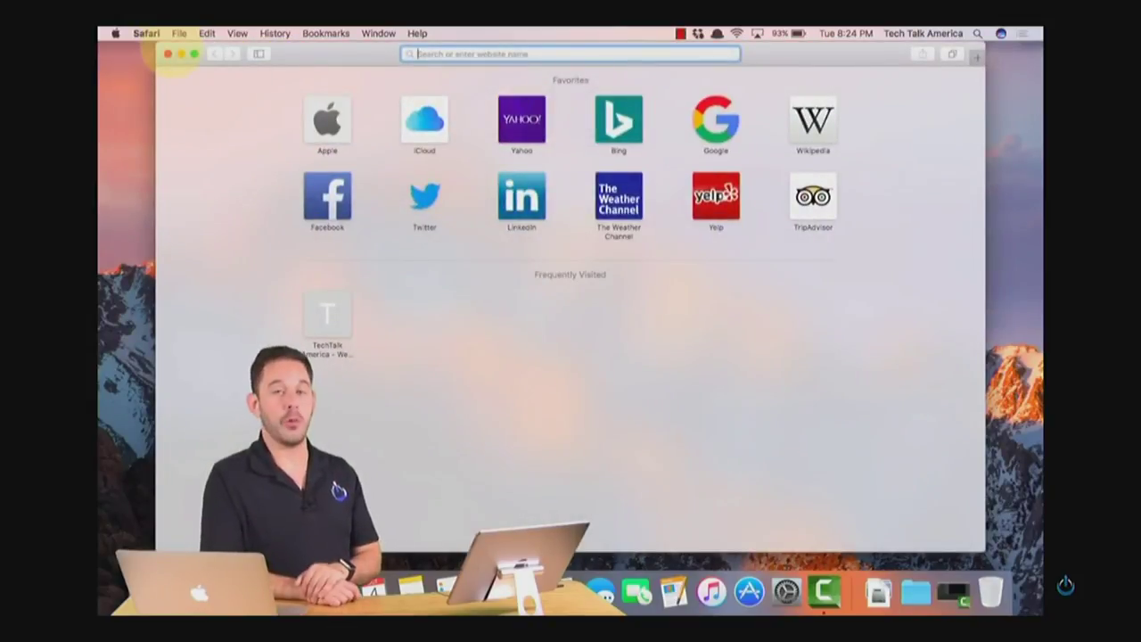